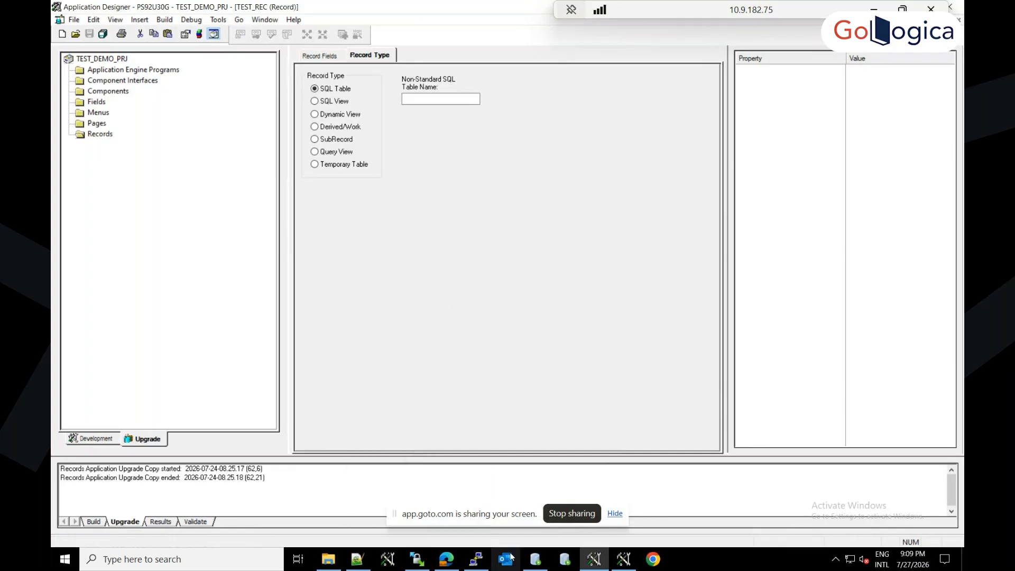
# Step: Switch to the open PuTTY session running psadmin and close its terminal window
pyautogui.moveTo(482, 565)
pyautogui.click(476, 537)
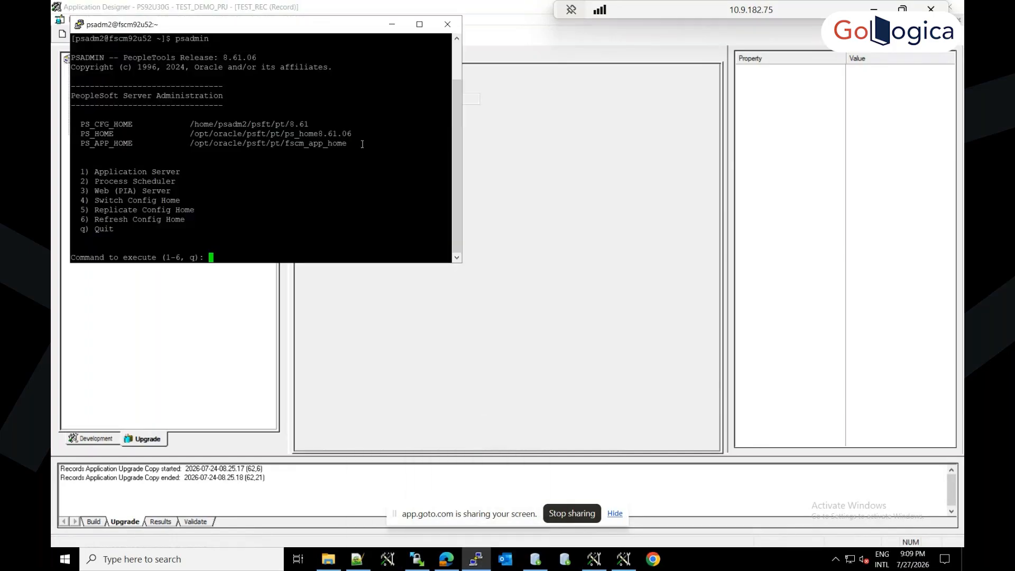
pyautogui.write('q')
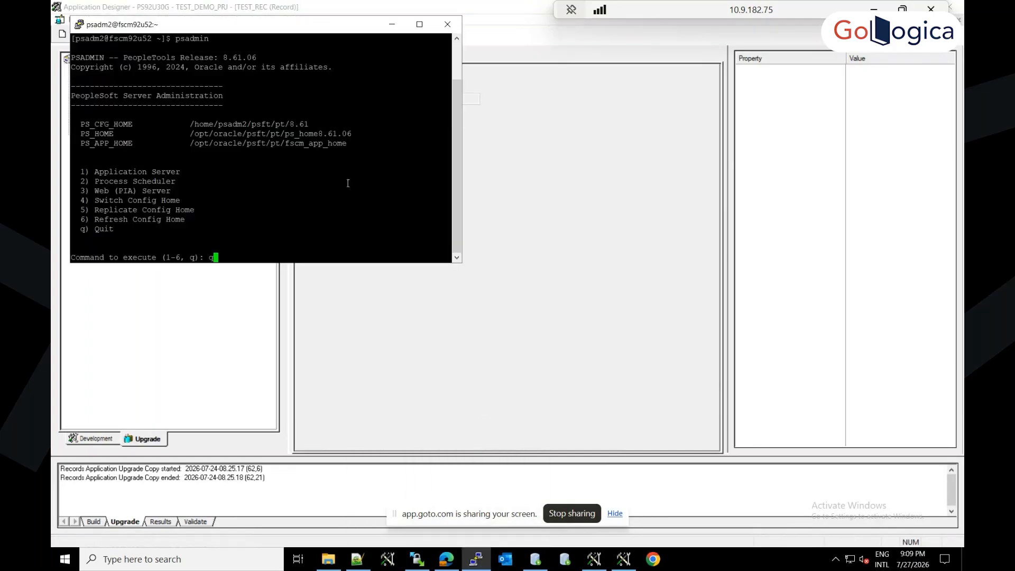
pyautogui.click(455, 59)
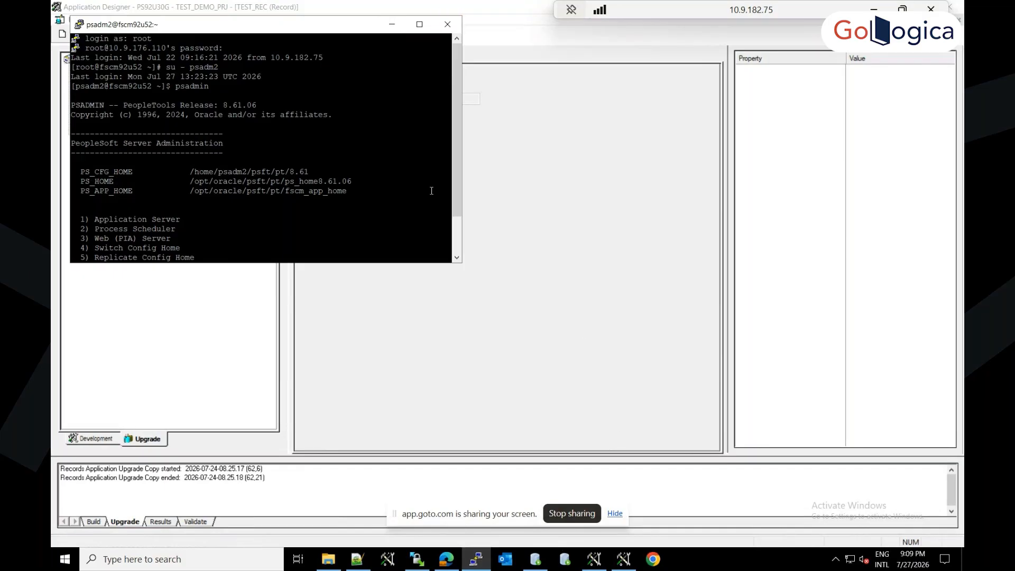
pyautogui.click(453, 32)
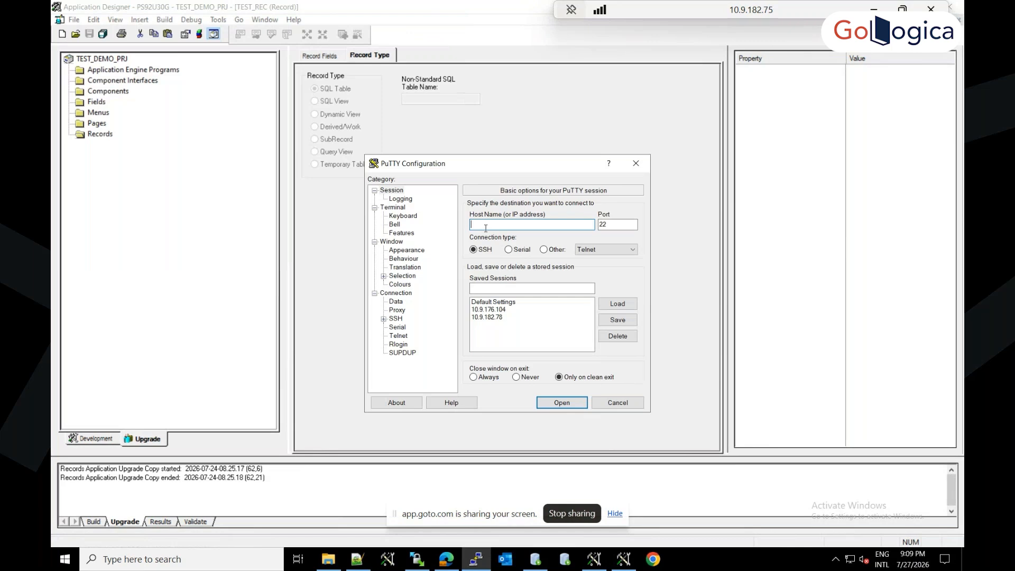
# Step: Open an SSH connection to host 10.9.176.110 and log in as root with the account password
pyautogui.write('10.9.176.110')
pyautogui.press('Return')
pyautogui.write('root')
pyautogui.press('Return')
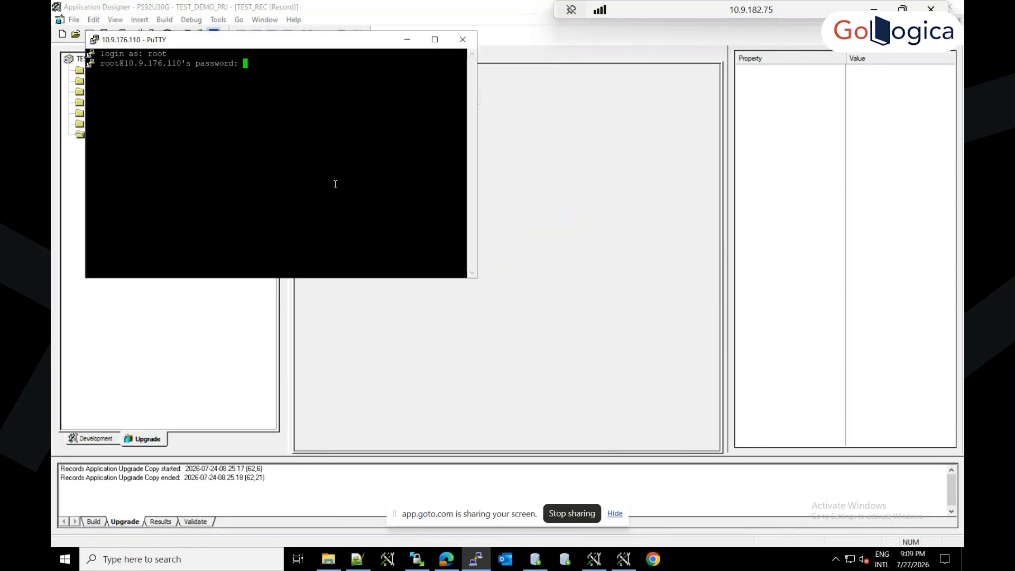
pyautogui.press('Return')
# Step: Switch to the psadm2 user with su -, launch the psadmin utility, and maximize the terminal
pyautogui.write('su - psadm')
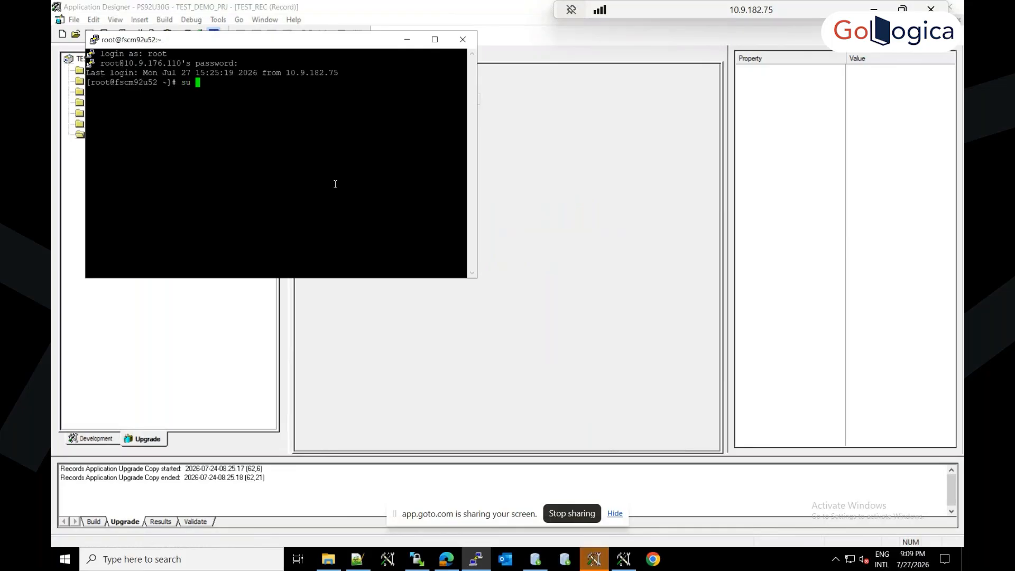
pyautogui.write('2')
pyautogui.press('Return')
pyautogui.write('psadmin')
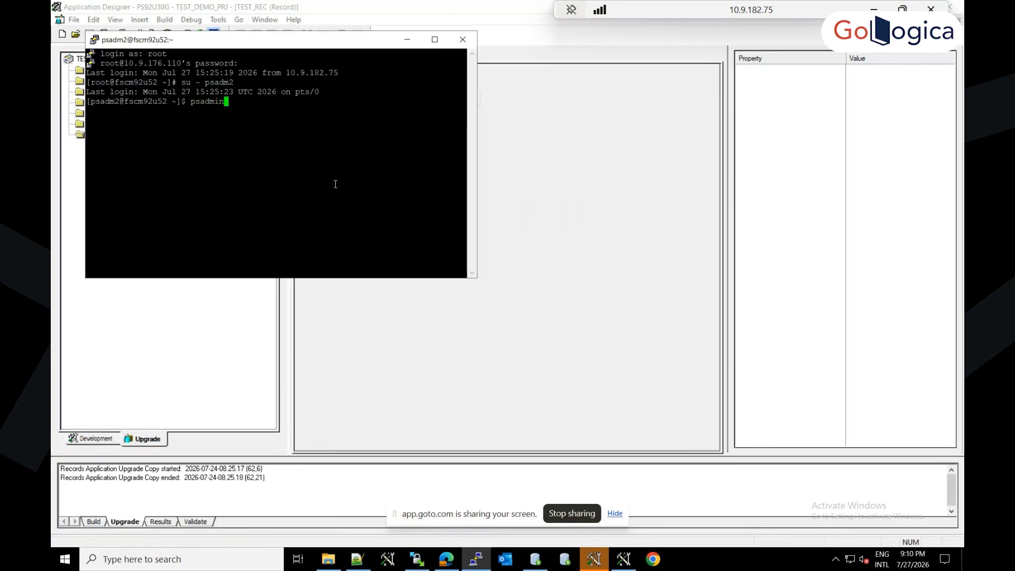
pyautogui.press('Return')
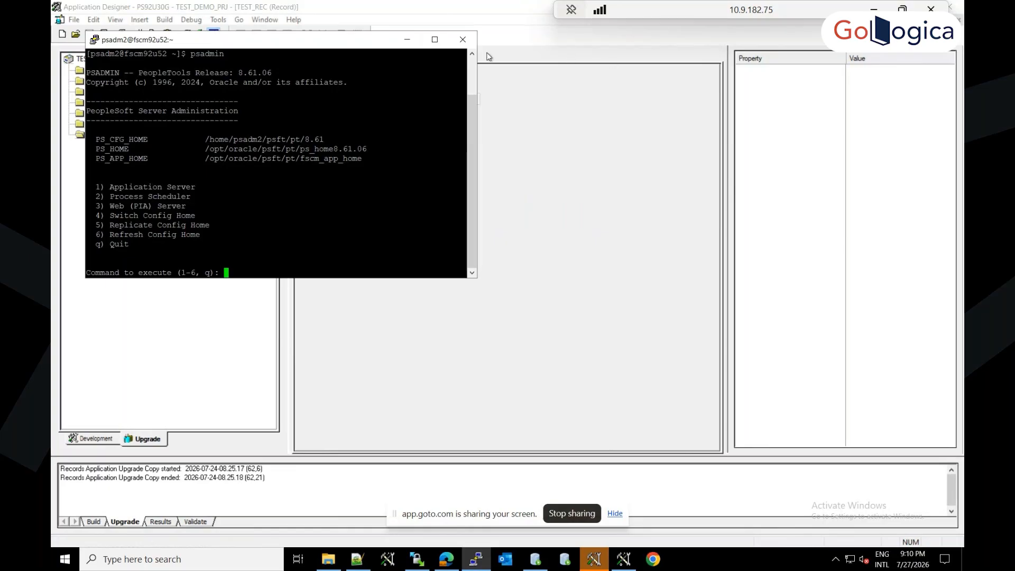
pyautogui.click(434, 40)
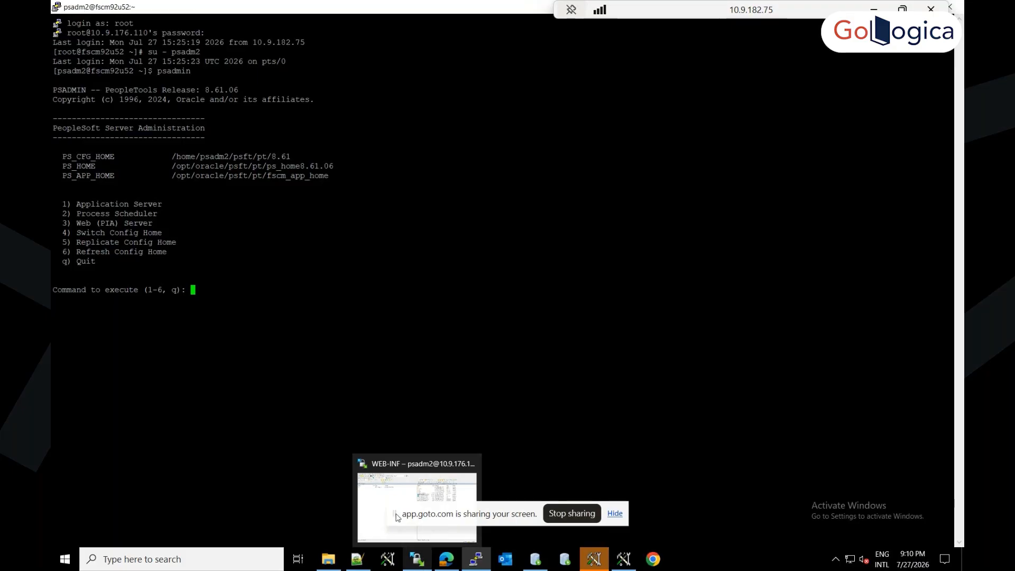
# Step: Switch to WinSCP and browse the remote server to the configuration home /home/psadm2/psft/pt/8.61
pyautogui.click(378, 495)
pyautogui.click(547, 98)
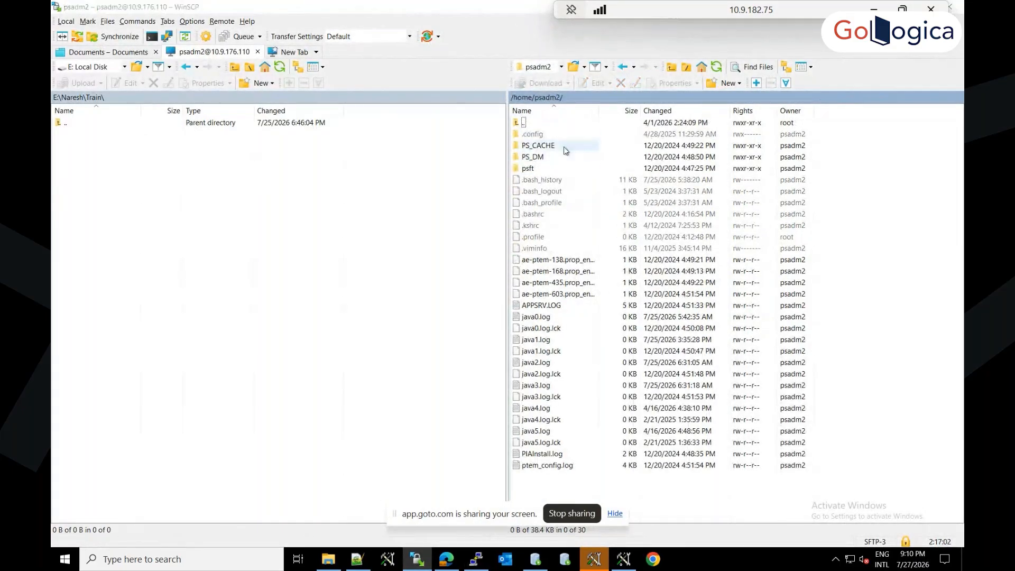
pyautogui.hotkey('alt', 'Tab')
pyautogui.hotkey('alt', 'Tab')
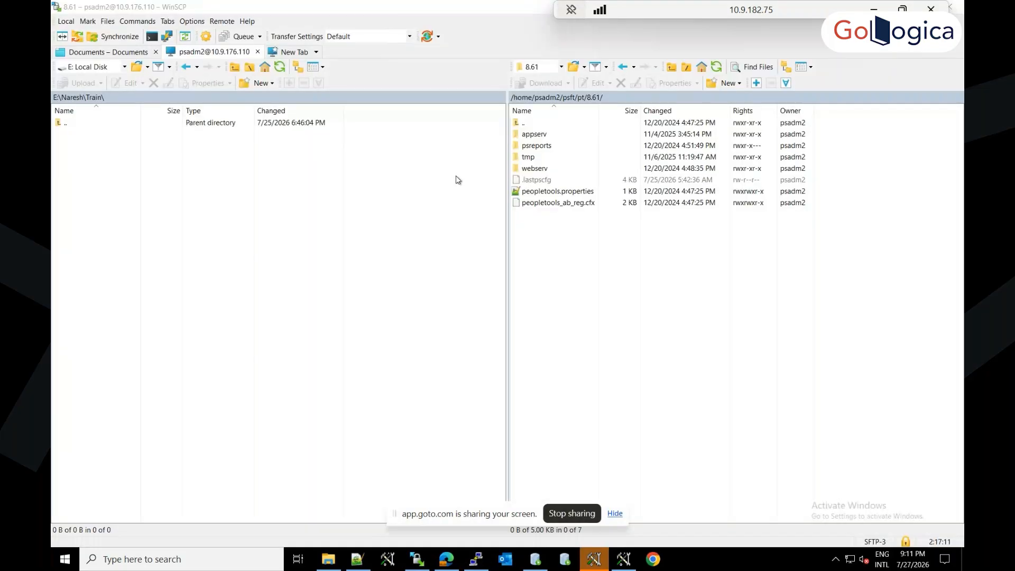
# Step: Browse the application server domain appserv/APPDOM and view its LOGS folder
pyautogui.click(540, 136)
pyautogui.doubleClick(540, 137)
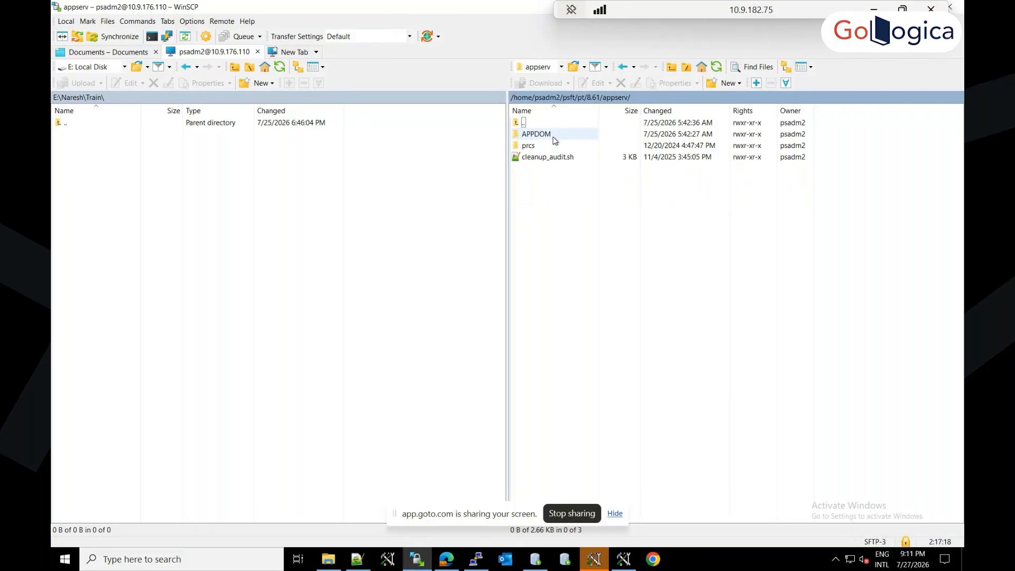
pyautogui.click(554, 140)
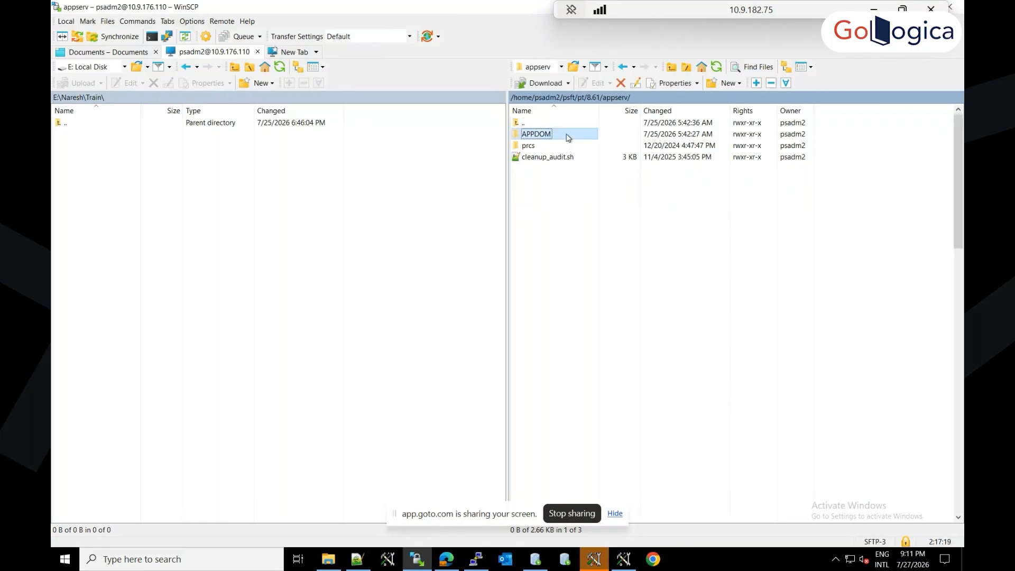
pyautogui.doubleClick(568, 136)
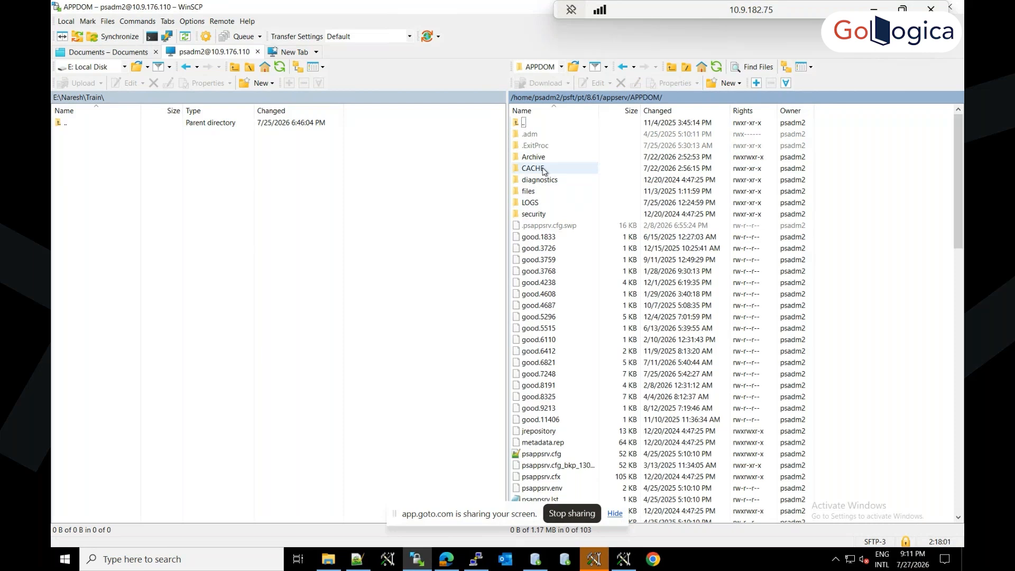
pyautogui.click(538, 204)
pyautogui.doubleClick(538, 204)
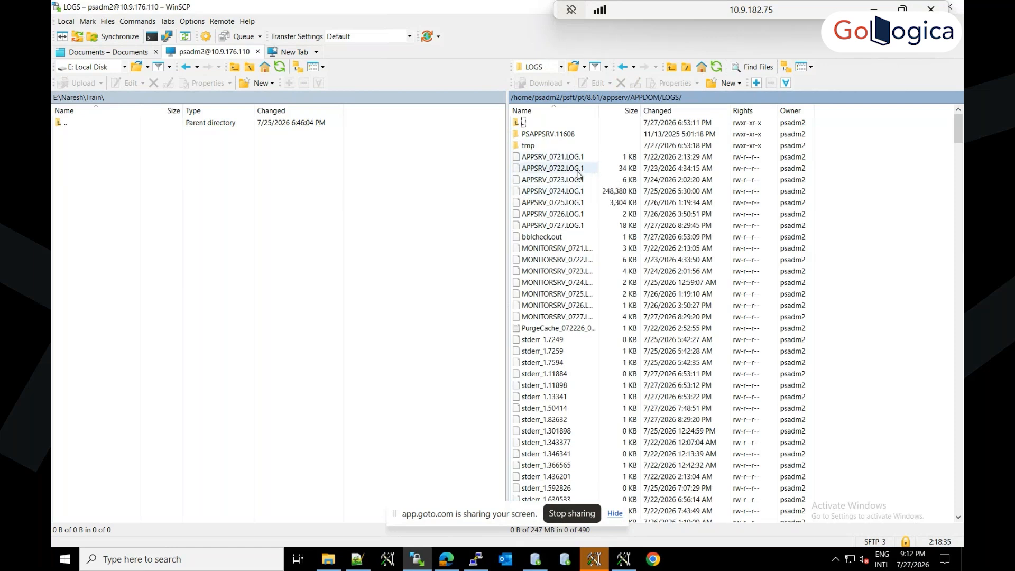
# Step: Return to appserv and view the CACHE and LOGS folders of the process scheduler domain prcs/PRCSDOM
pyautogui.click(645, 98)
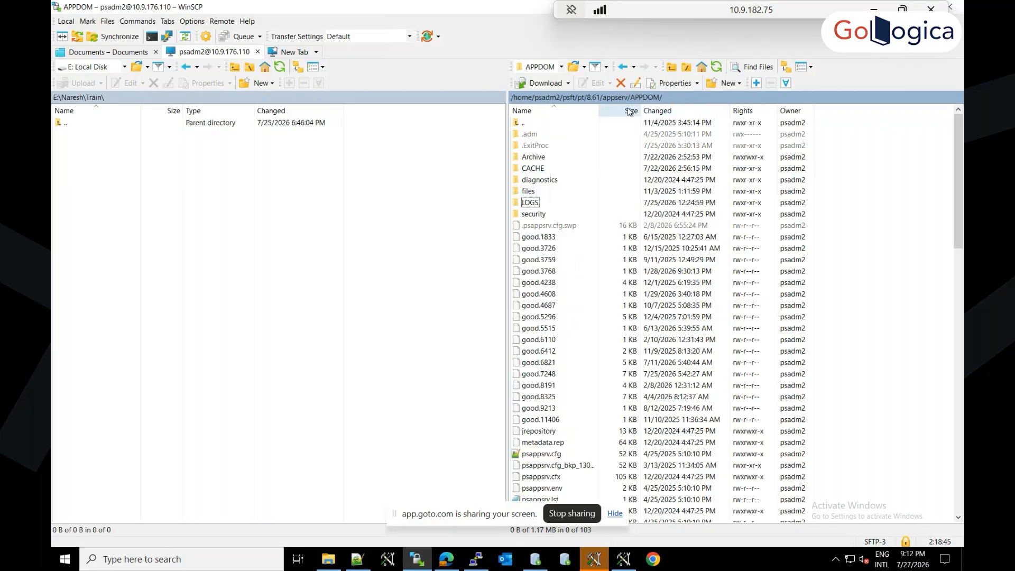
pyautogui.click(613, 101)
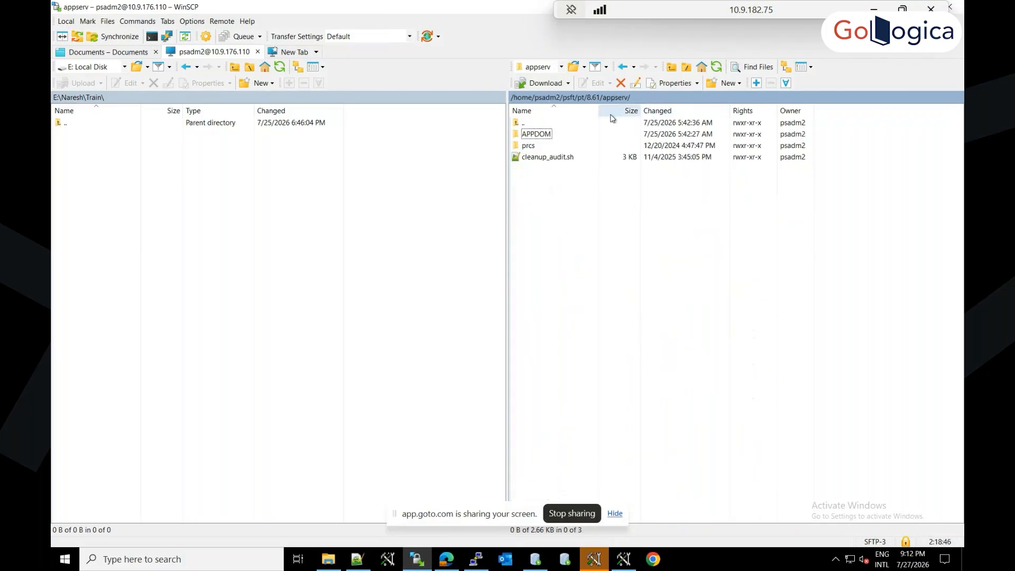
pyautogui.doubleClick(536, 151)
pyautogui.doubleClick(548, 136)
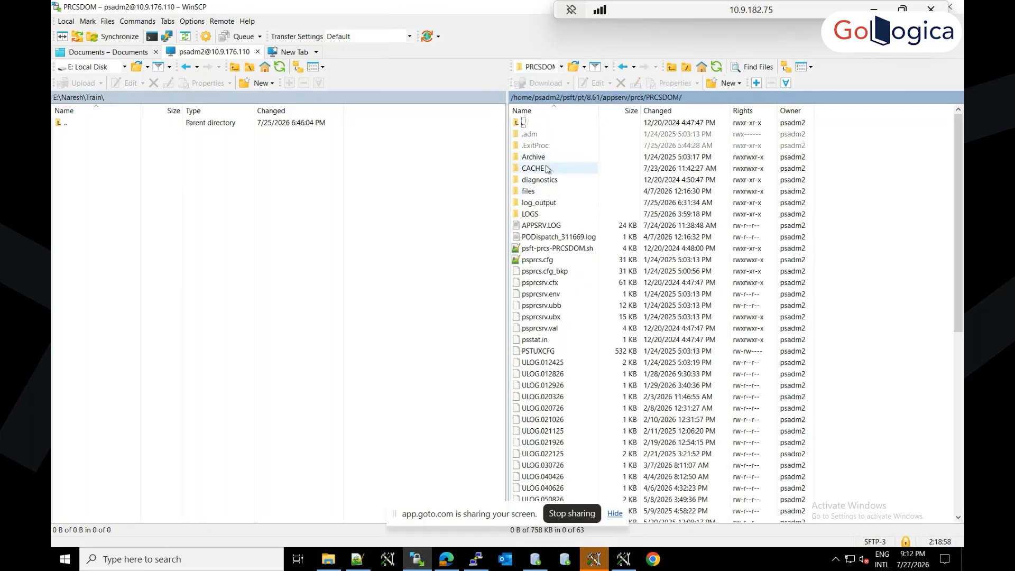
pyautogui.doubleClick(546, 167)
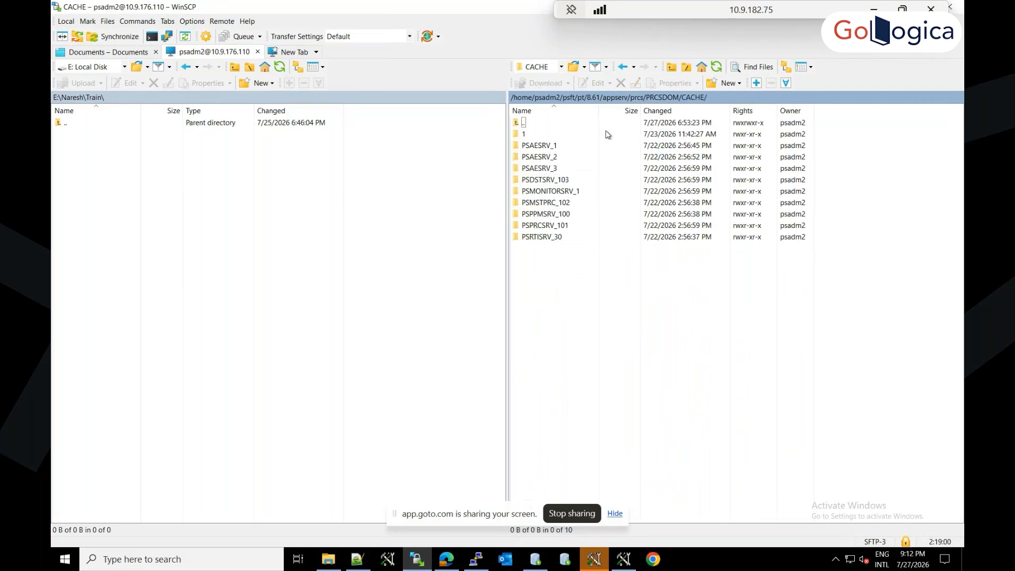
pyautogui.click(669, 97)
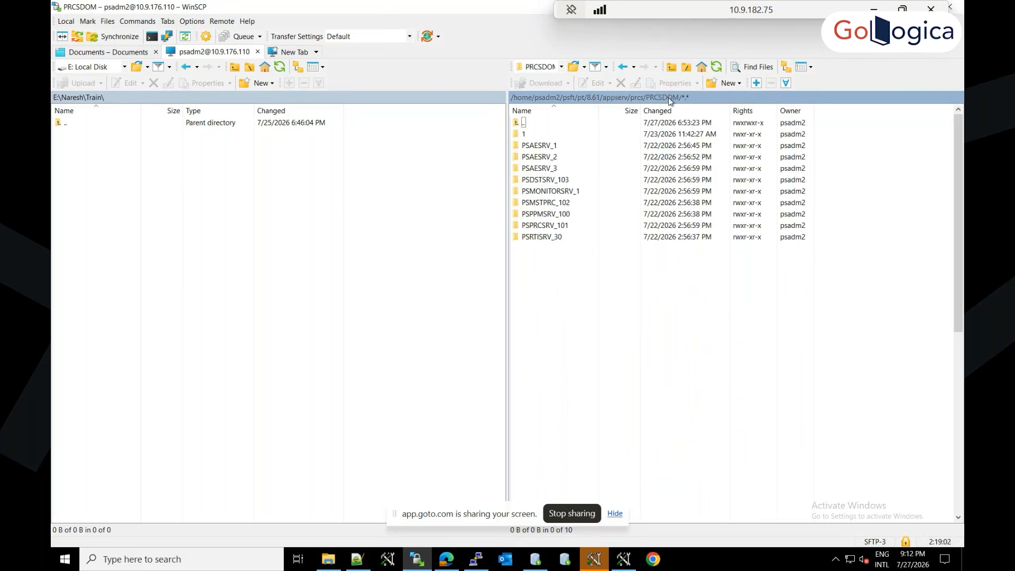
pyautogui.doubleClick(536, 213)
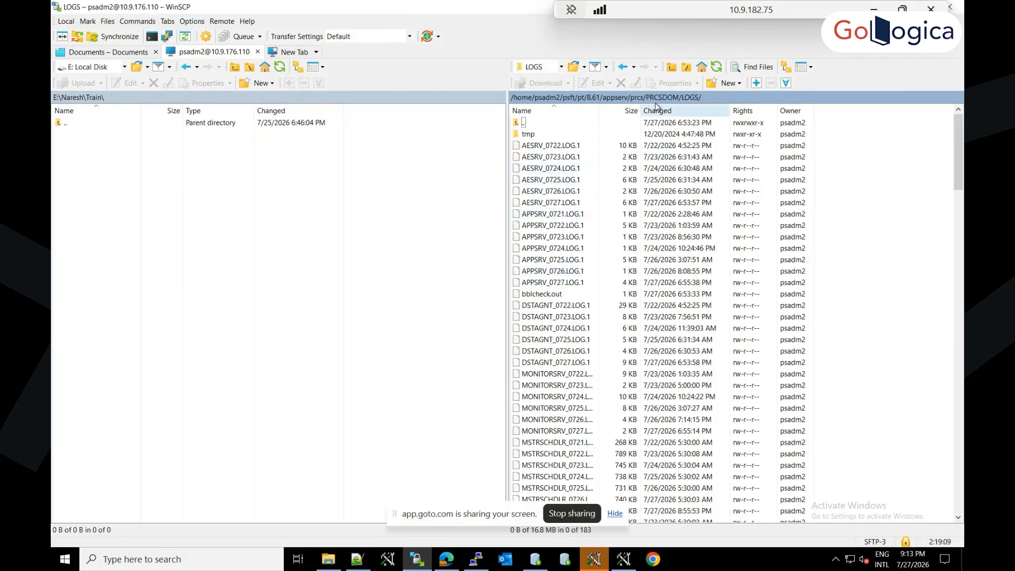
# Step: Return to the 8.61 folder and navigate to webserv/peoplesoft/applications/peoplesoft/PSIGW.war/WEB-INF
pyautogui.click(655, 97)
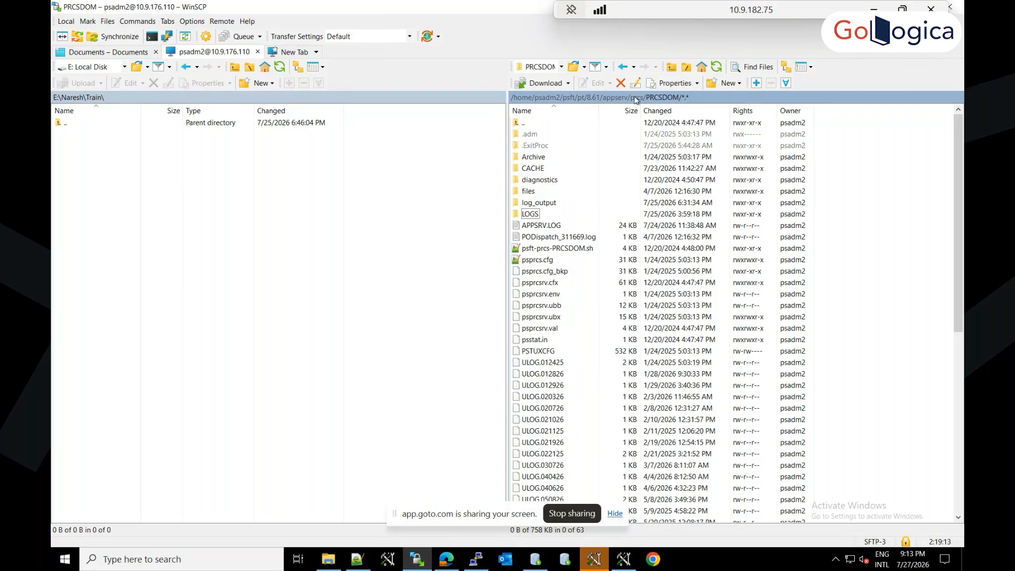
pyautogui.click(595, 97)
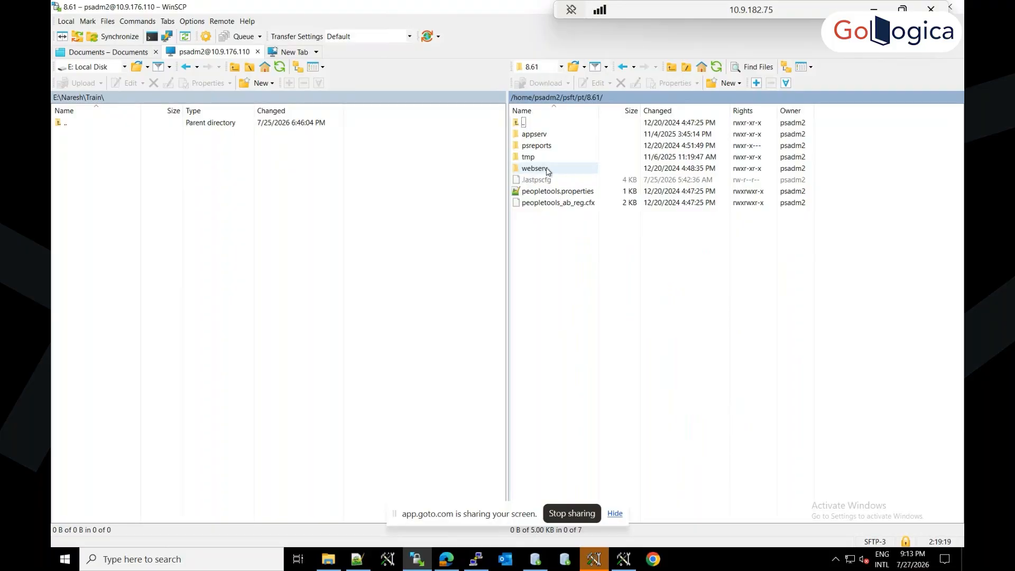
pyautogui.doubleClick(536, 170)
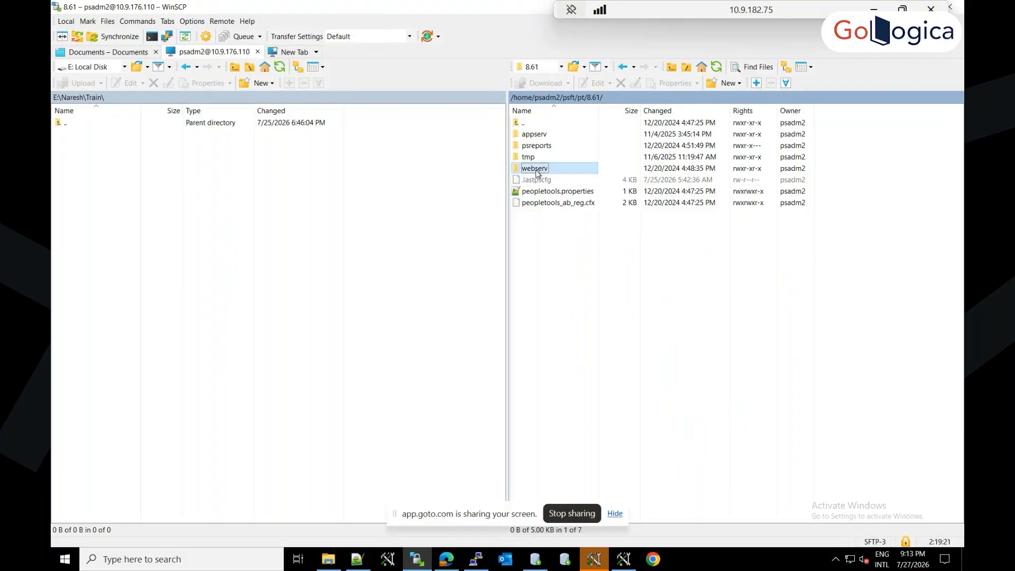
pyautogui.doubleClick(528, 134)
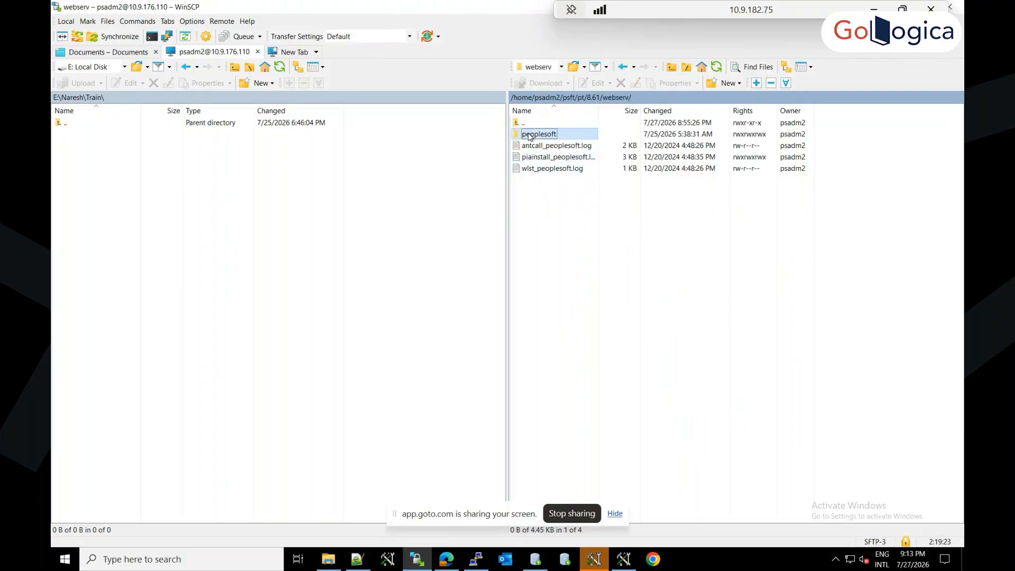
pyautogui.doubleClick(552, 135)
pyautogui.doubleClick(543, 169)
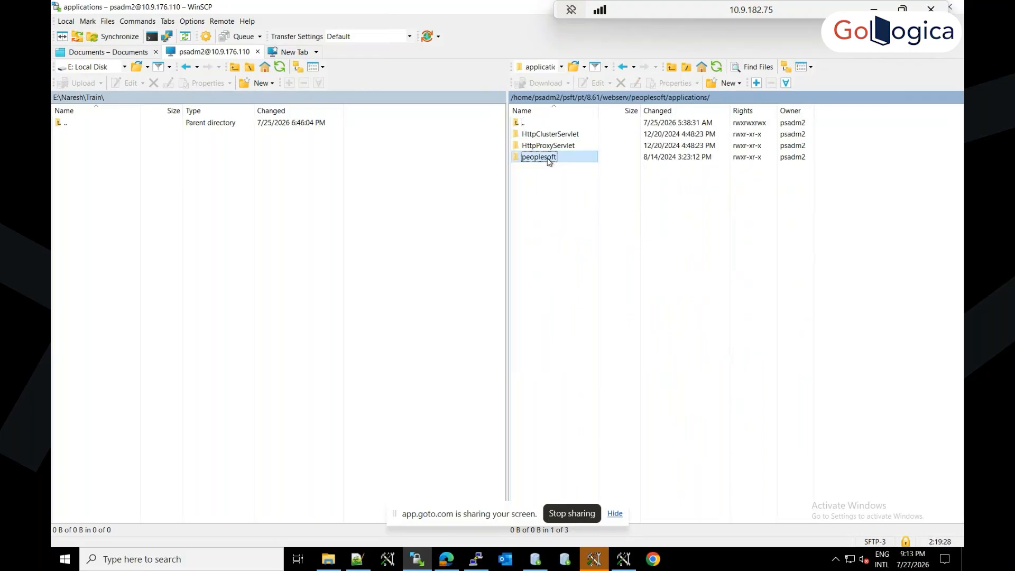
pyautogui.doubleClick(545, 181)
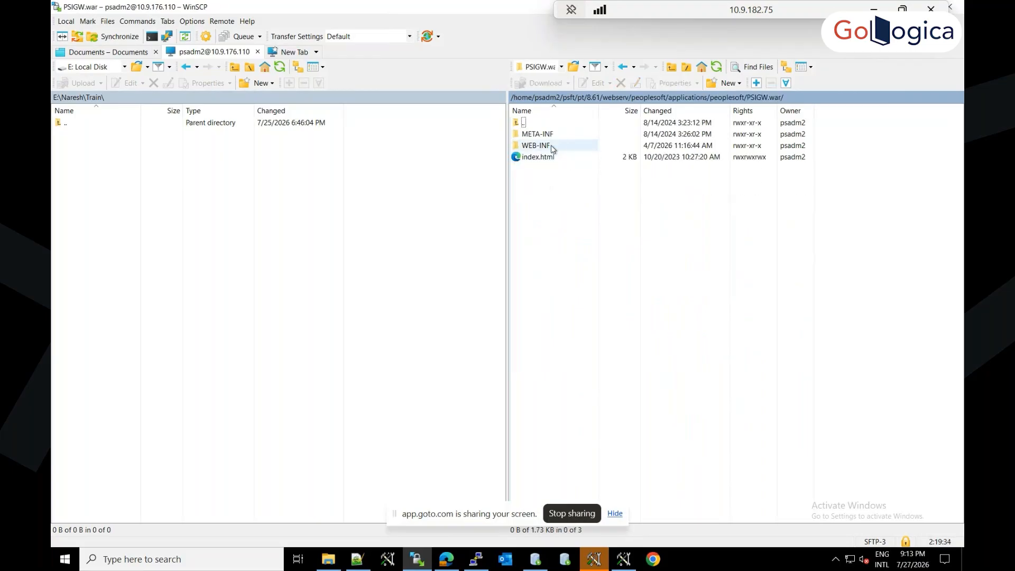
pyautogui.click(547, 146)
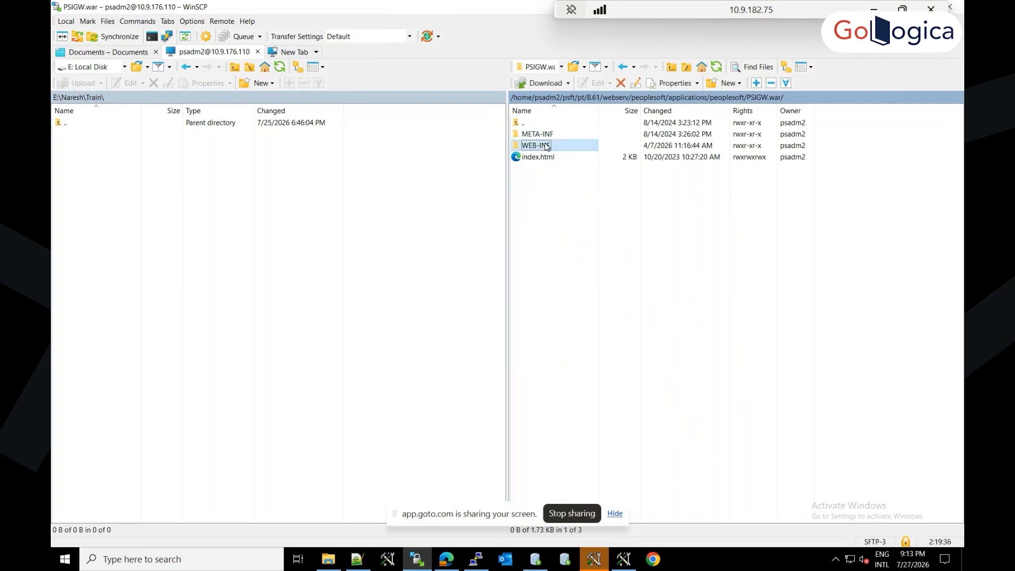
pyautogui.doubleClick(547, 146)
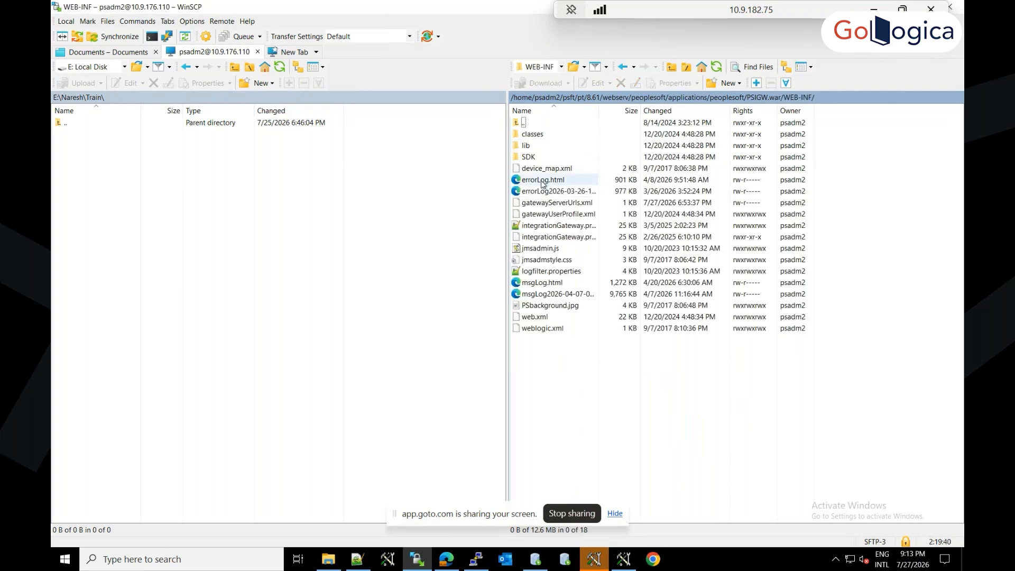
# Step: Open errorLog.html from the WEB-INF folder and examine the first error's exception, stack trace and request
pyautogui.rightClick(542, 181)
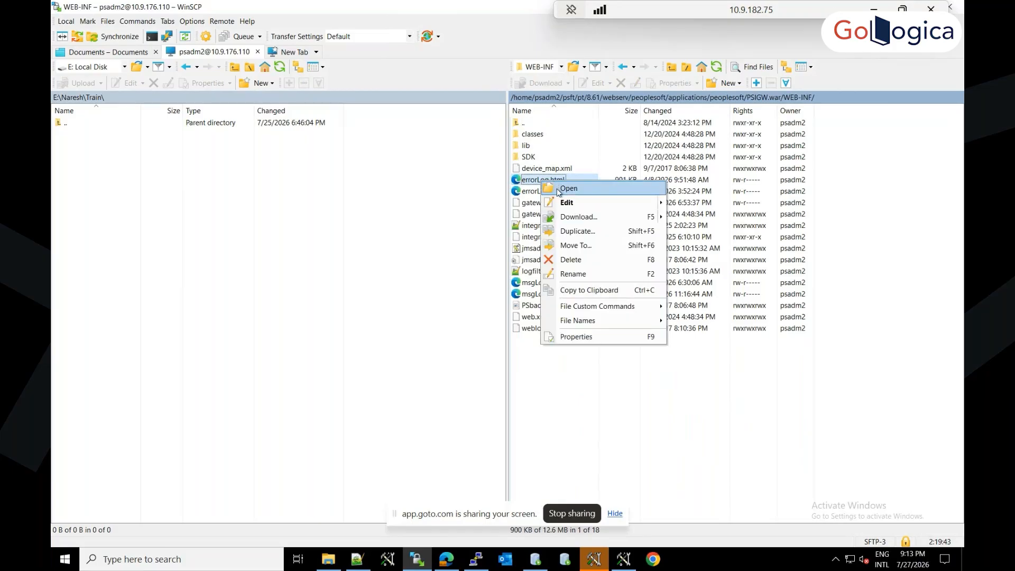
pyautogui.click(558, 191)
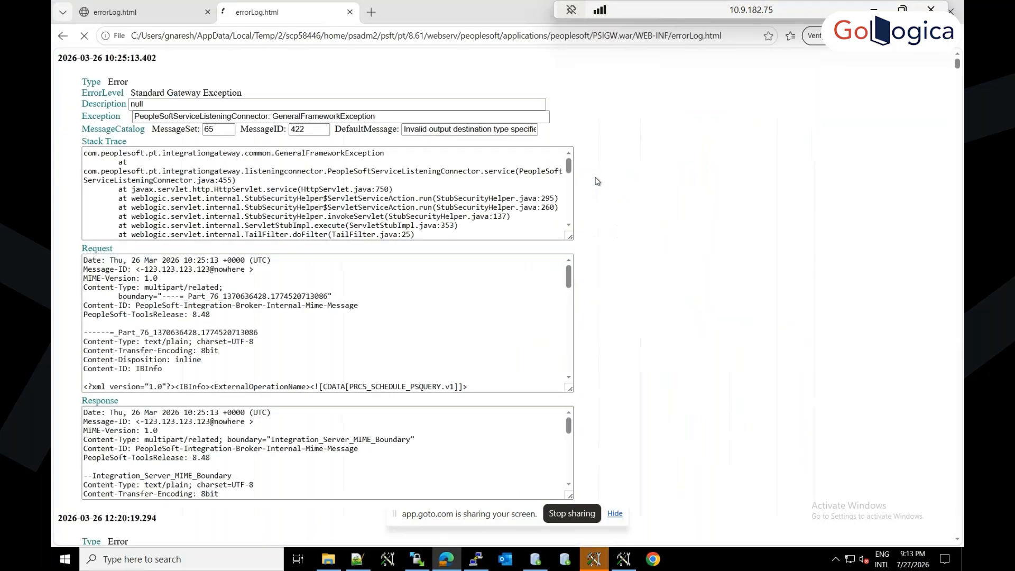
pyautogui.moveTo(133, 116); pyautogui.dragTo(376, 118)
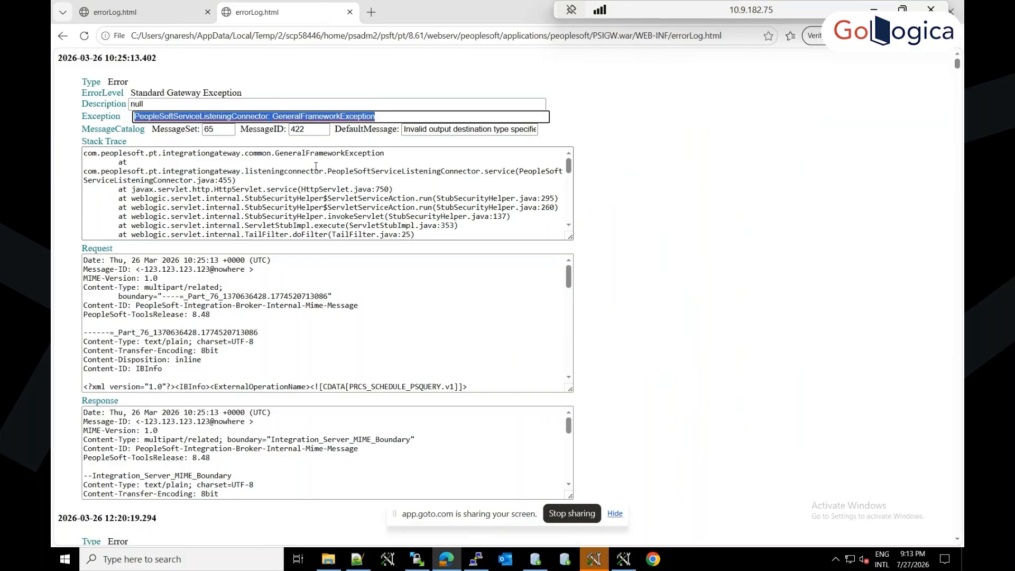
pyautogui.doubleClick(298, 153)
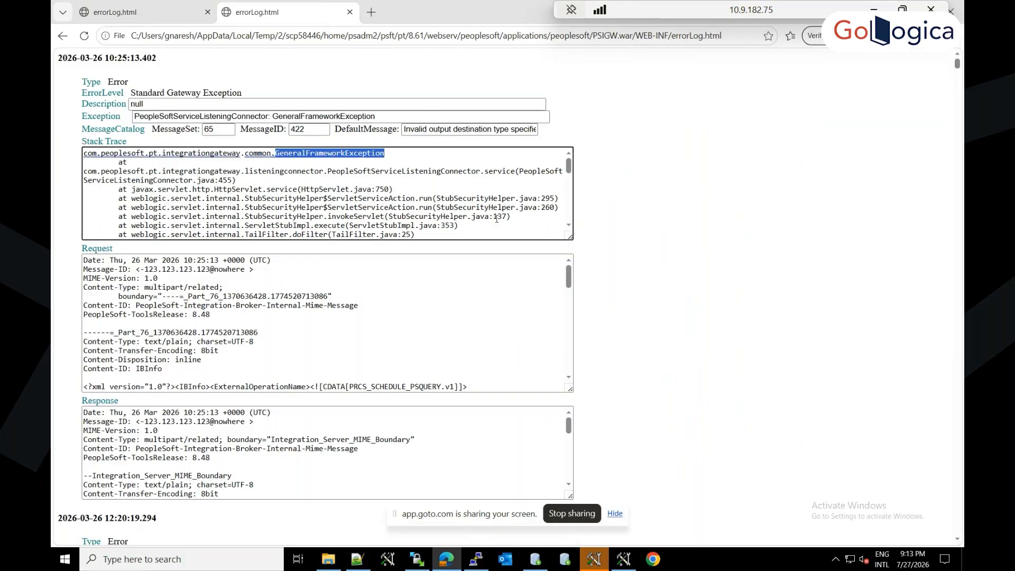
pyautogui.click(569, 379)
pyautogui.click(569, 378)
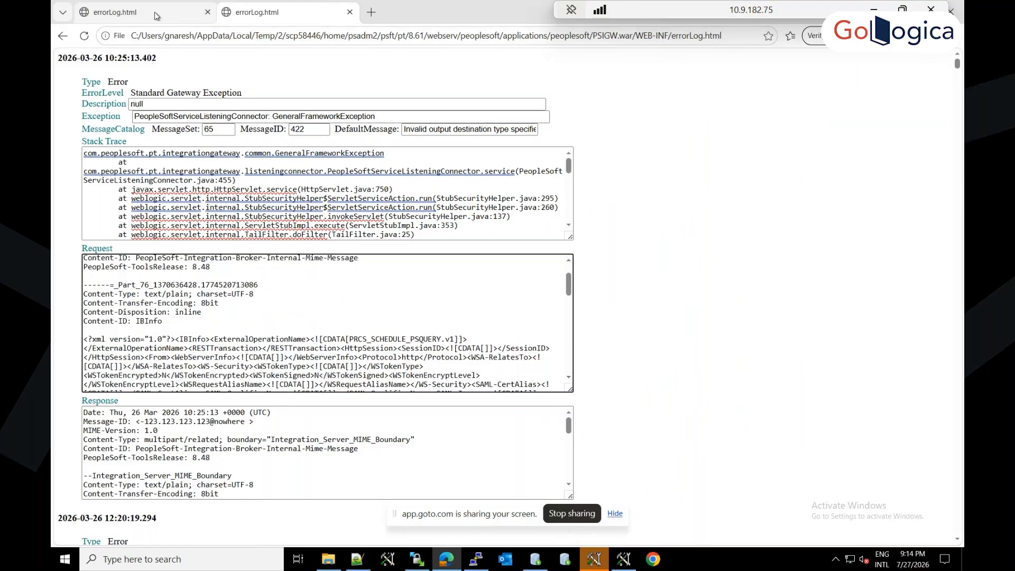
pyautogui.moveTo(170, 18)
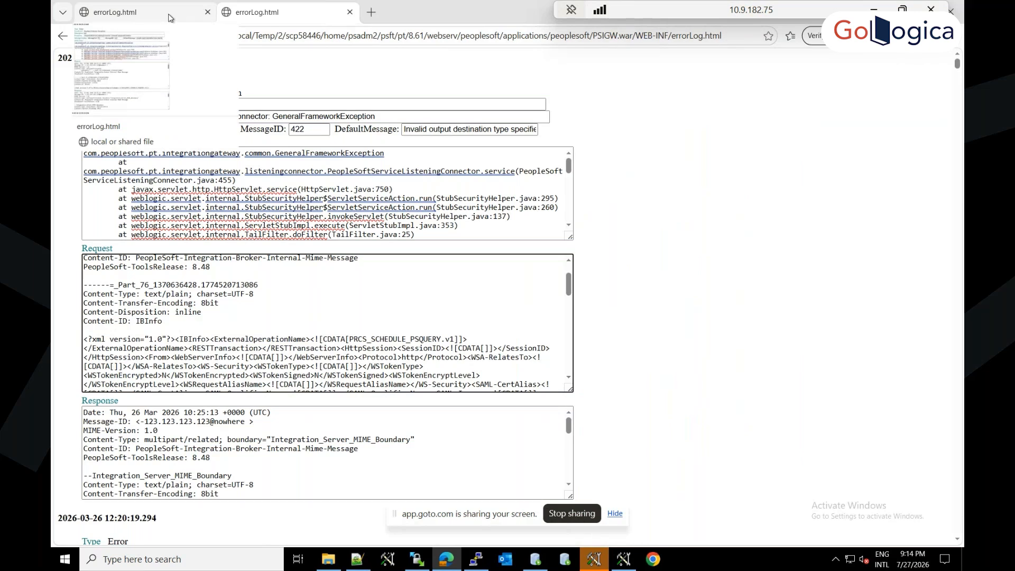
# Step: Switch to WinSCP and navigate from the peoplesoft applications folder to the web server cache in PORTAL.war/ps/cache
pyautogui.hotkey('alt', 'Tab')
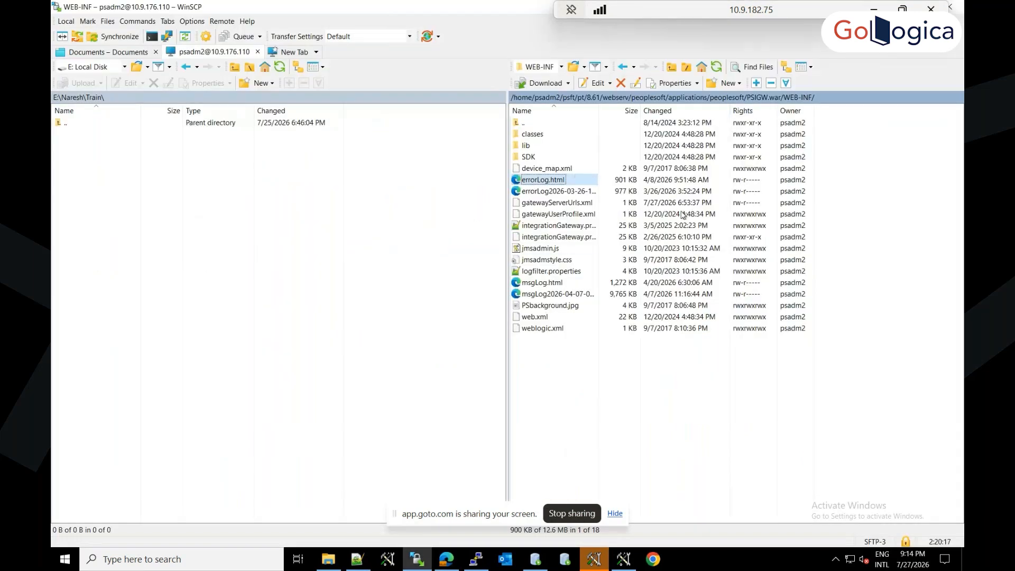
pyautogui.click(731, 102)
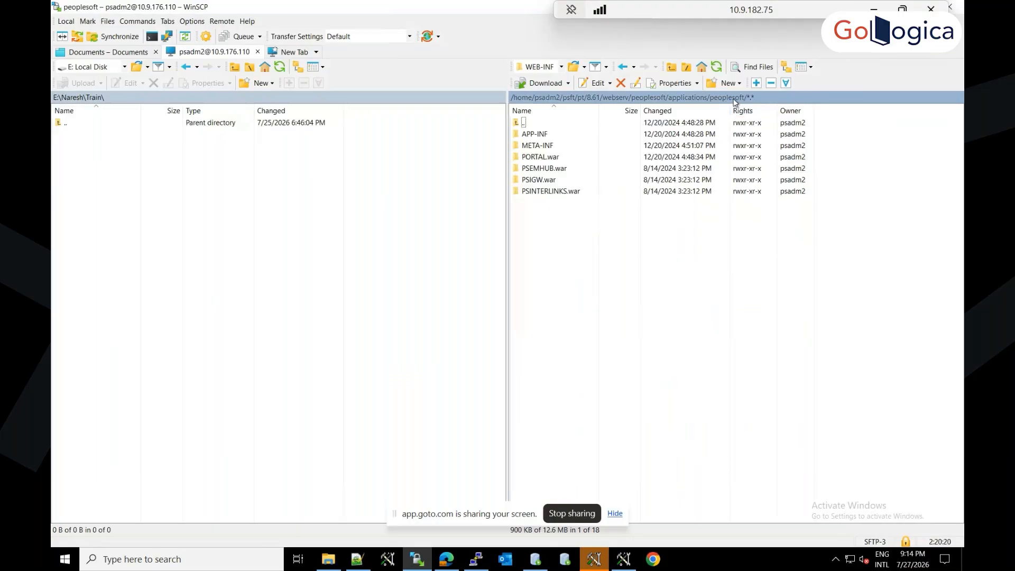
pyautogui.doubleClick(548, 159)
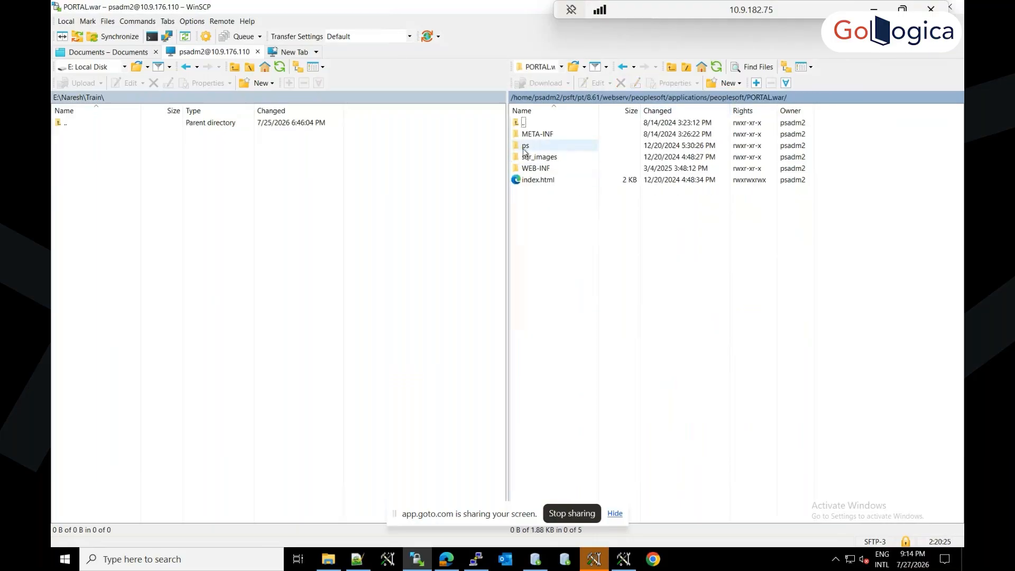
pyautogui.click(529, 149)
pyautogui.doubleClick(528, 148)
pyautogui.click(538, 135)
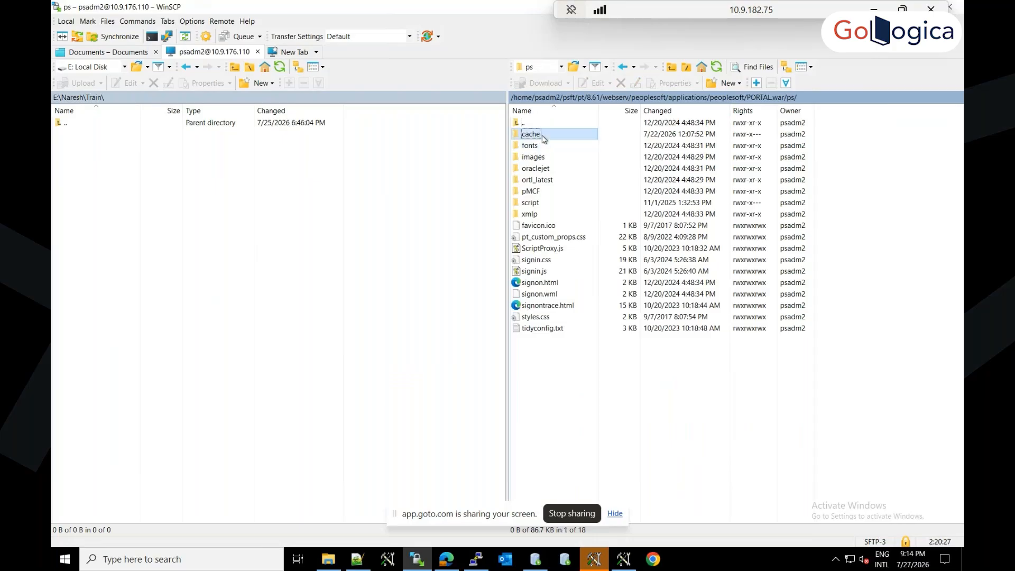
pyautogui.doubleClick(547, 137)
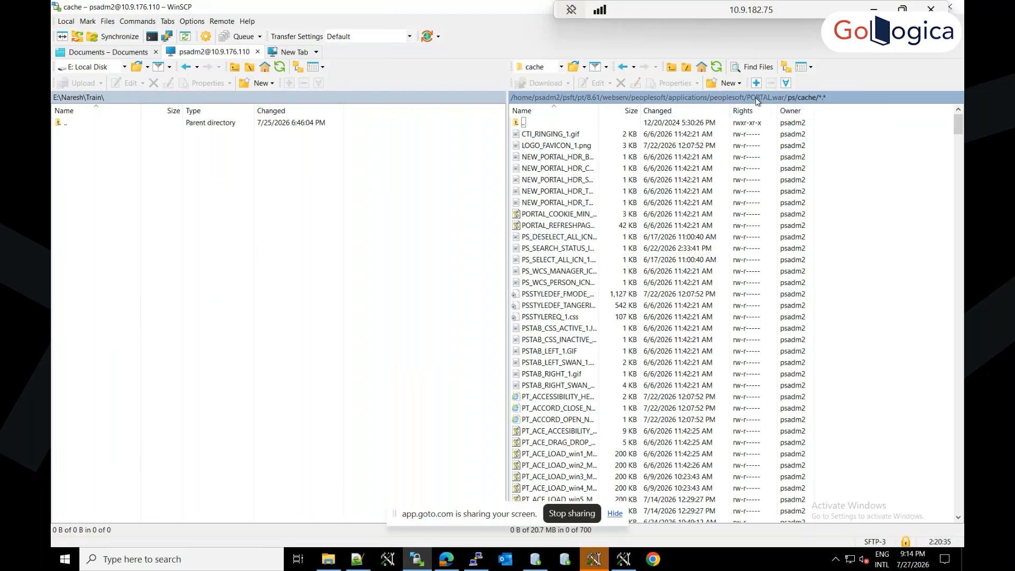
# Step: Return to the 8.61 folder and open the application server cache folder appserv/APPDOM/CACHE
pyautogui.click(658, 99)
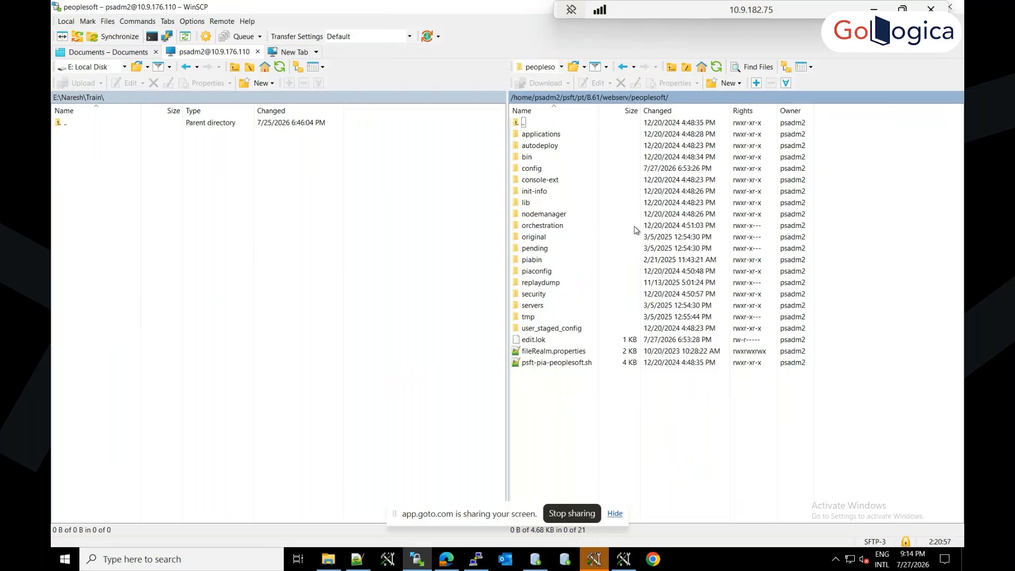
pyautogui.click(594, 100)
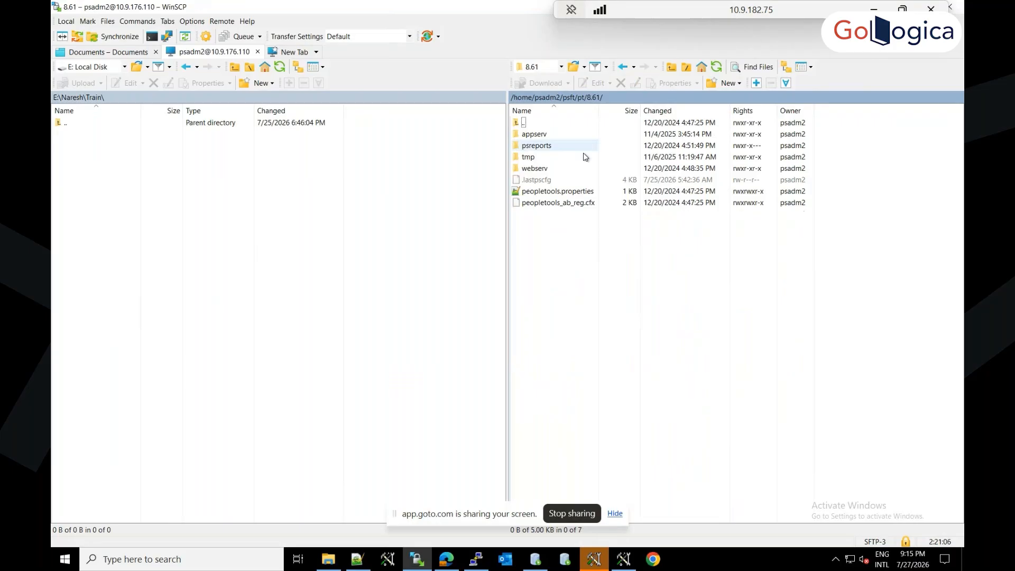
pyautogui.doubleClick(533, 135)
pyautogui.doubleClick(533, 135)
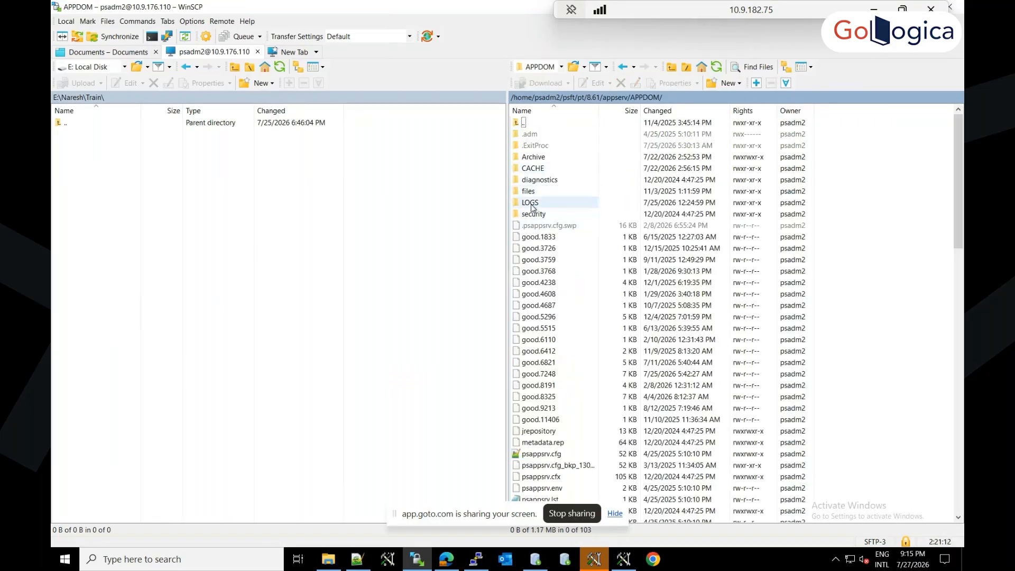
pyautogui.doubleClick(534, 168)
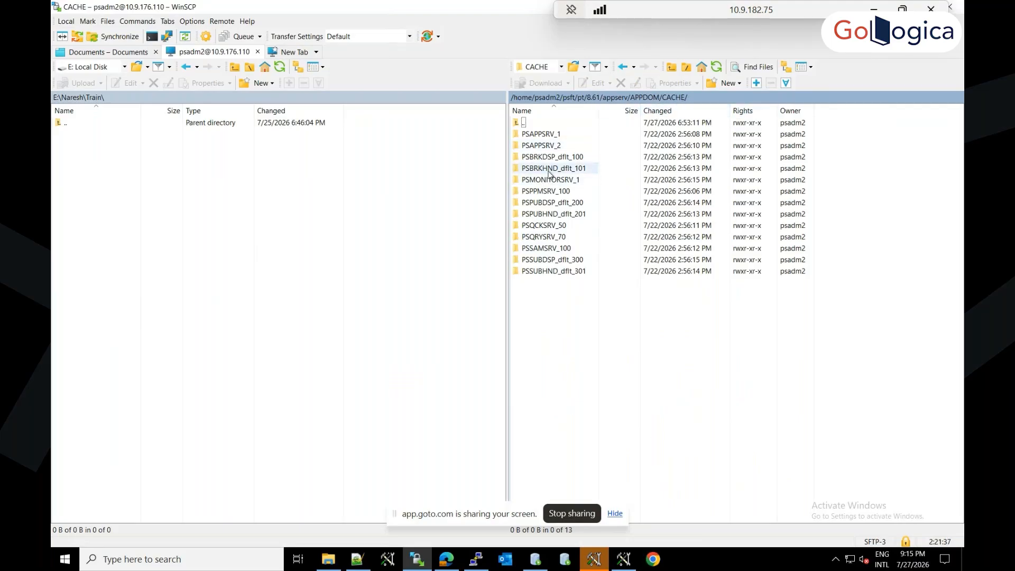
# Step: Select all the server process cache folders inside APPDOM/CACHE to indicate what a cache purge covers
pyautogui.hotkey('ctrl', 'a')
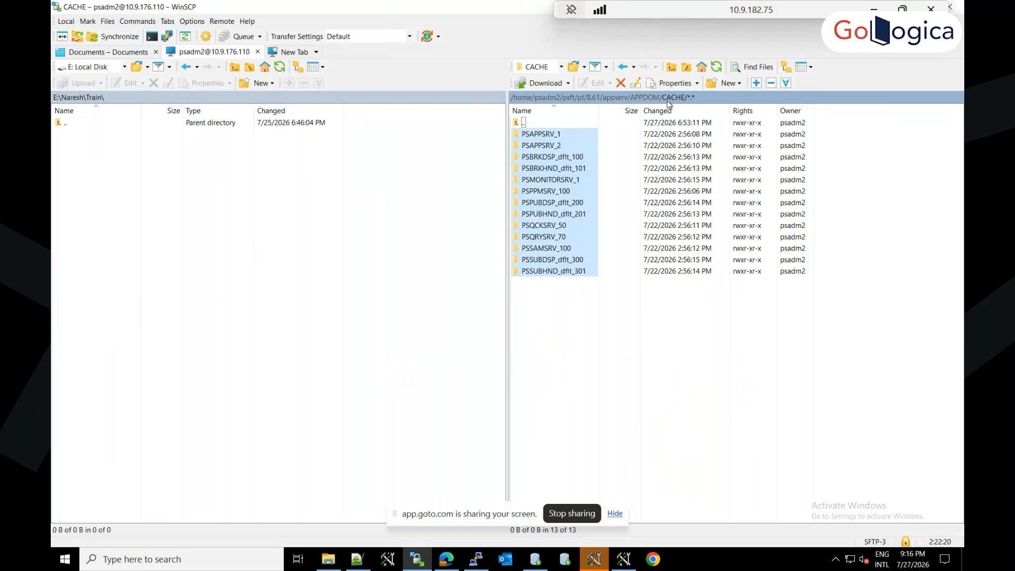
pyautogui.click(580, 215)
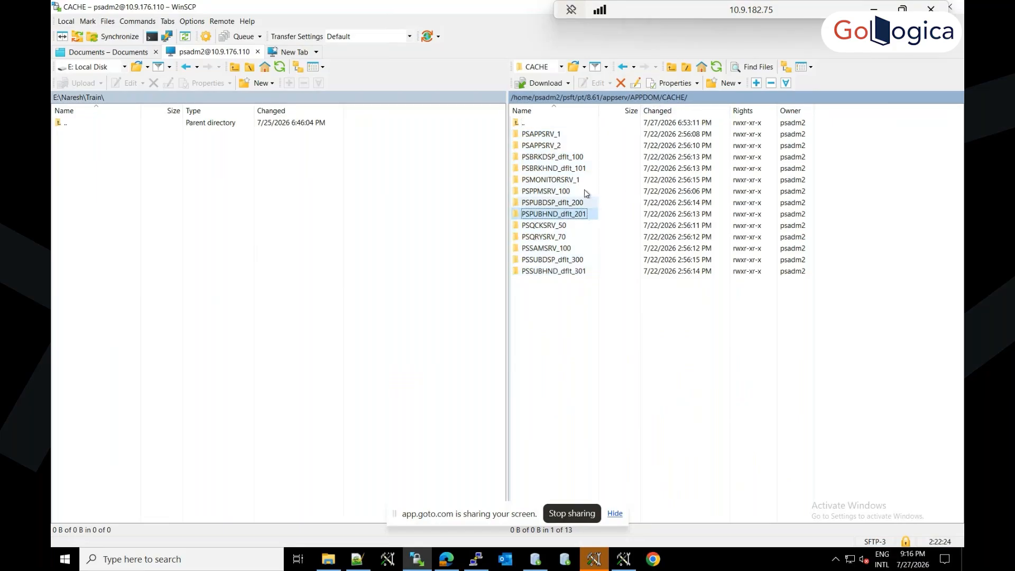
pyautogui.click(550, 136)
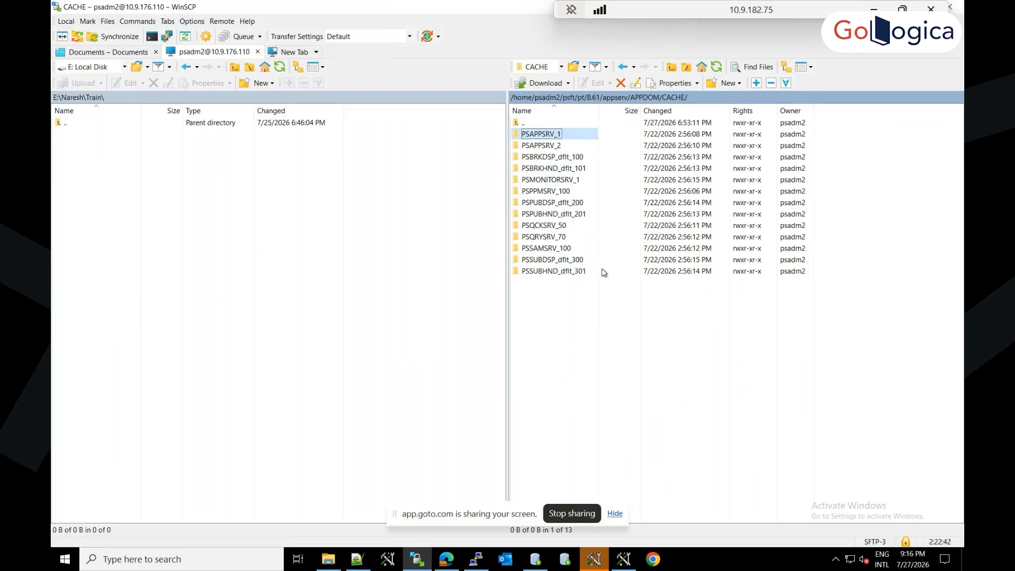
pyautogui.hotkey('ctrl', 'a')
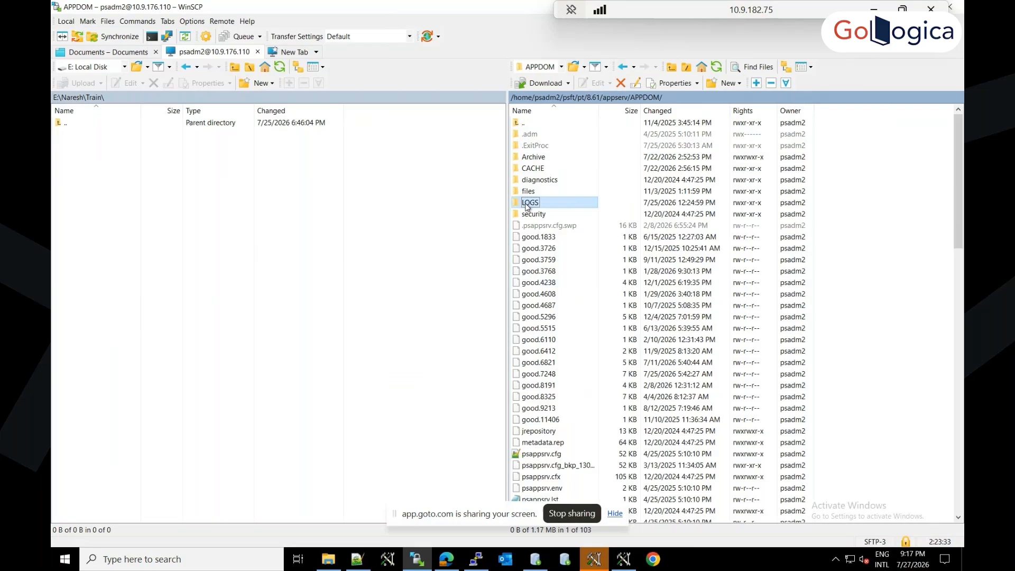
# Step: Open the APPDOM LOGS folder and view the PurgeCache log file, closing it after reading
pyautogui.doubleClick(530, 203)
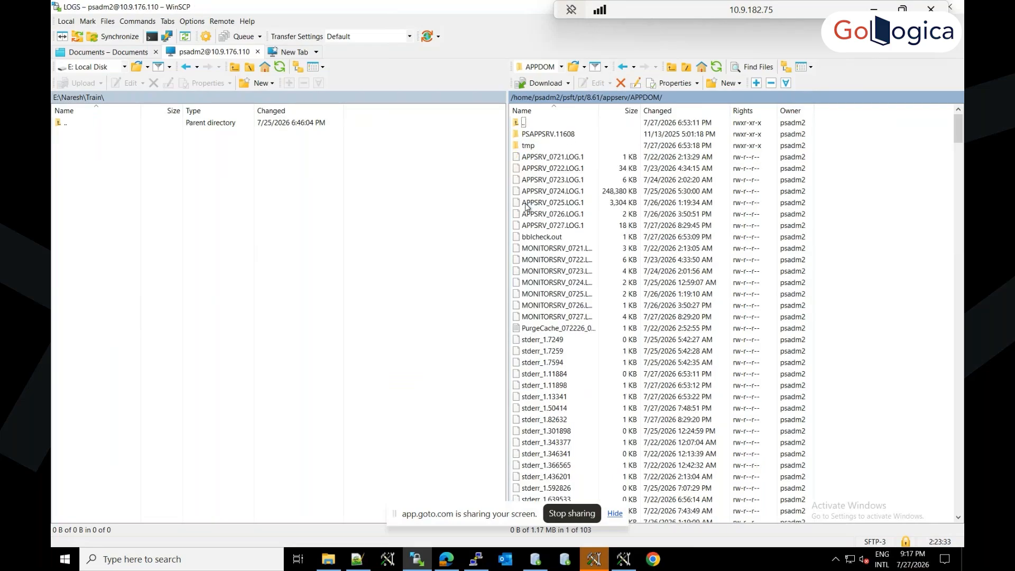
pyautogui.click(558, 330)
pyautogui.rightClick(555, 330)
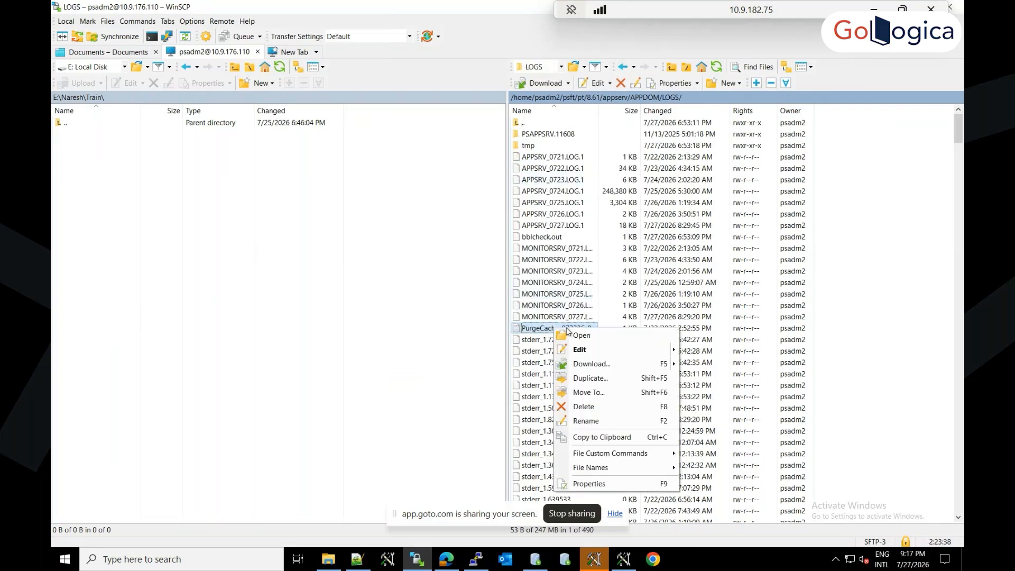
pyautogui.click(578, 335)
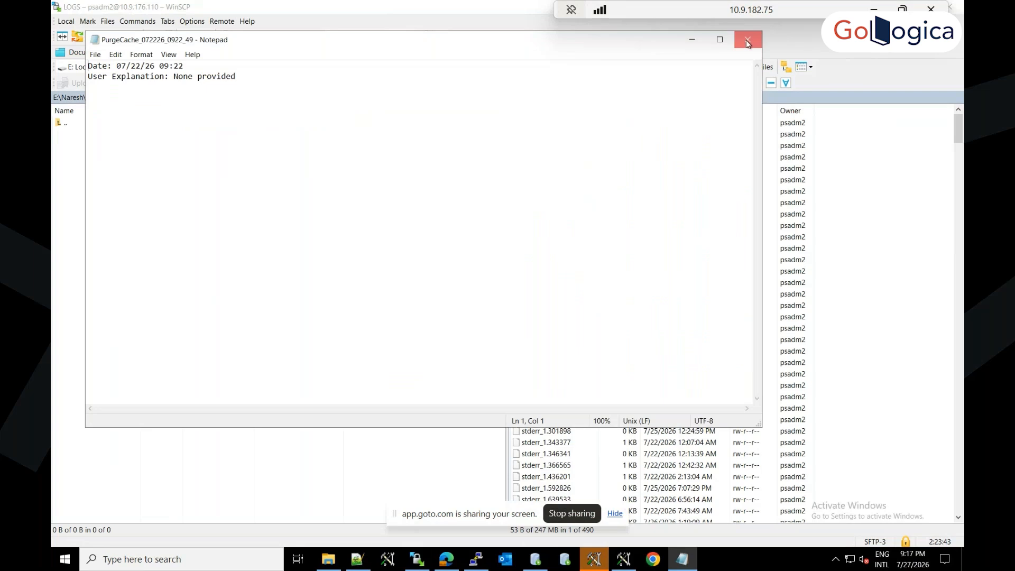
pyautogui.click(747, 40)
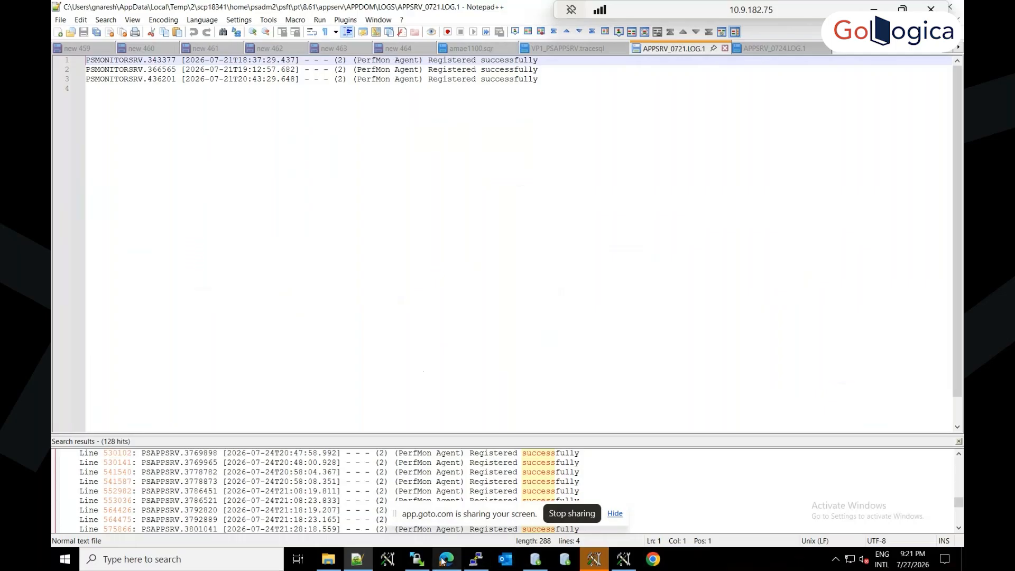
# Step: Switch to the browser and open the bookmarked PeopleSoft sign-in page in a new tab
pyautogui.moveTo(444, 560)
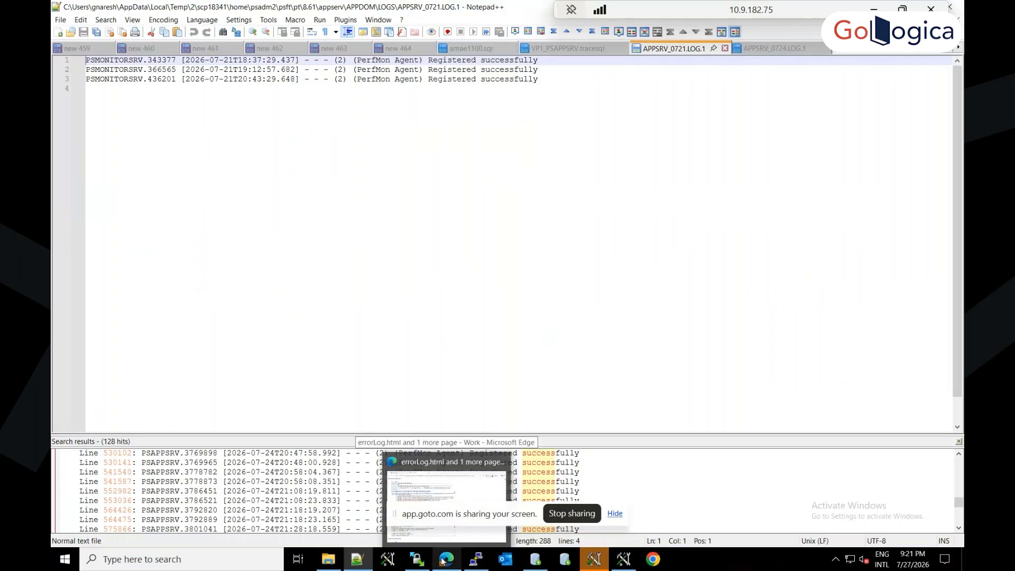
pyautogui.click(436, 471)
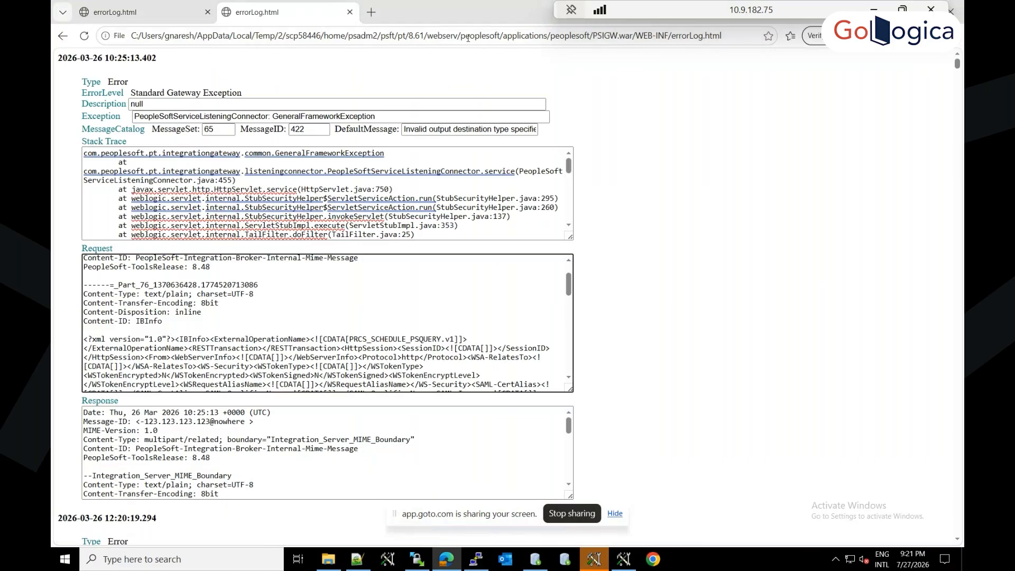
pyautogui.click(366, 13)
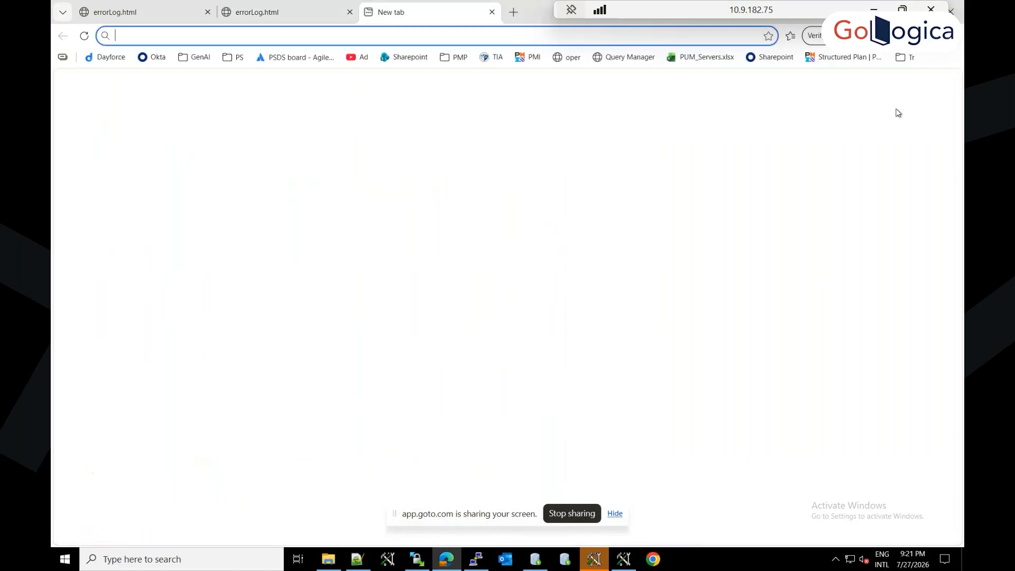
pyautogui.click(907, 58)
pyautogui.click(928, 98)
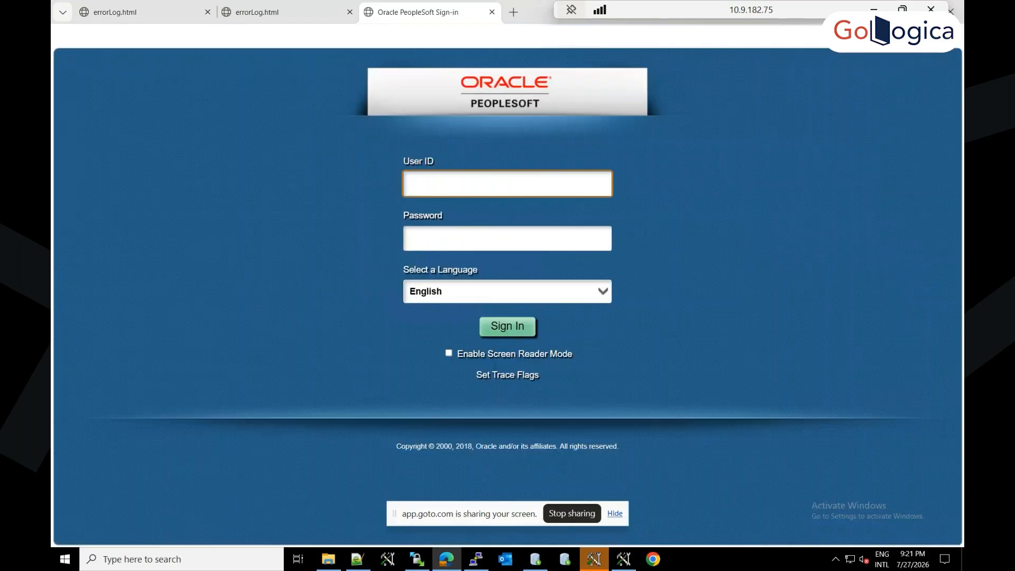
# Step: Append &trace=y to the sign-in URL and load it to show the trace settings
pyautogui.click(338, 36)
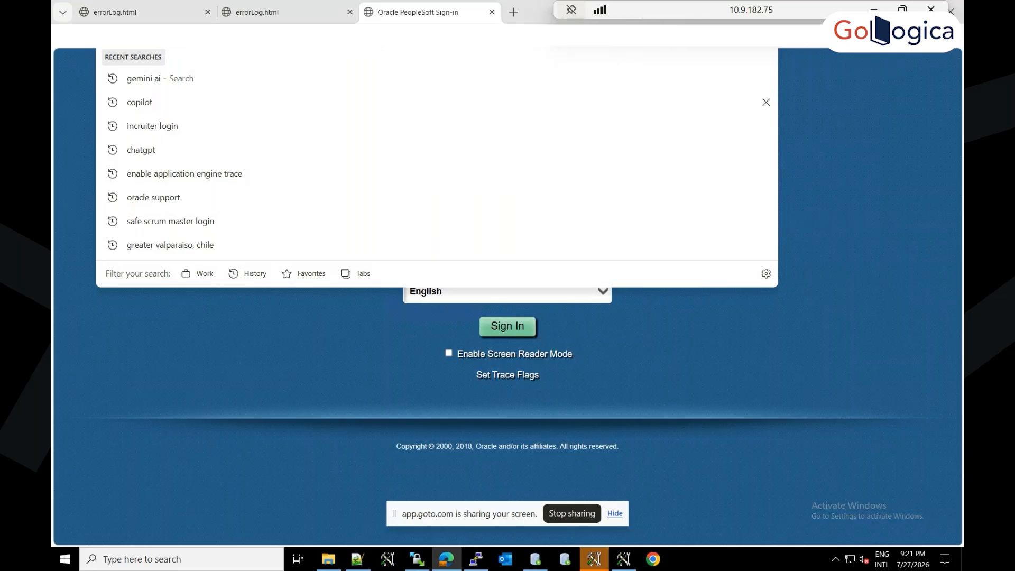
pyautogui.write('&tracer')
pyautogui.press('BackSpace')
pyautogui.write('=y')
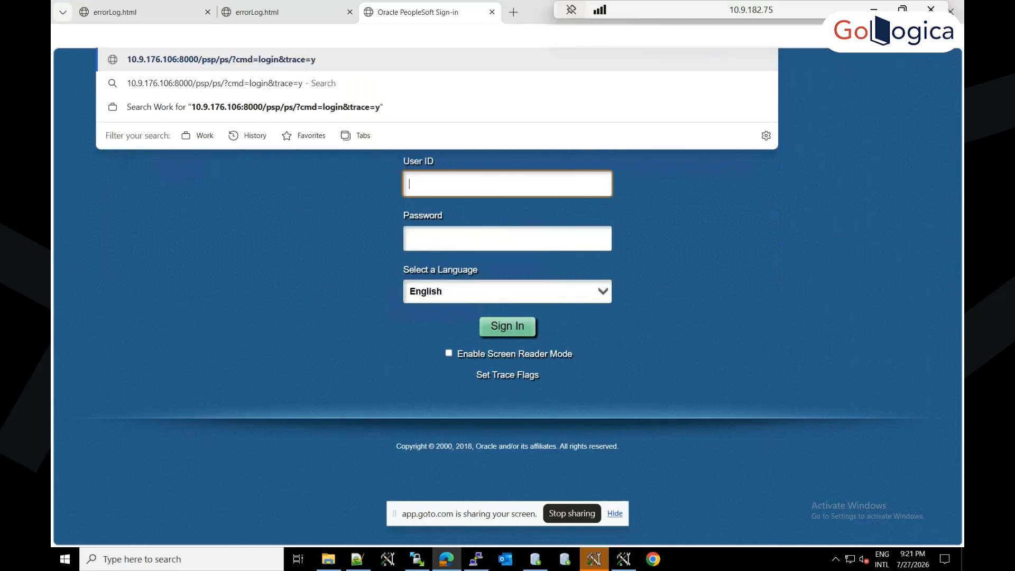
pyautogui.press('Return')
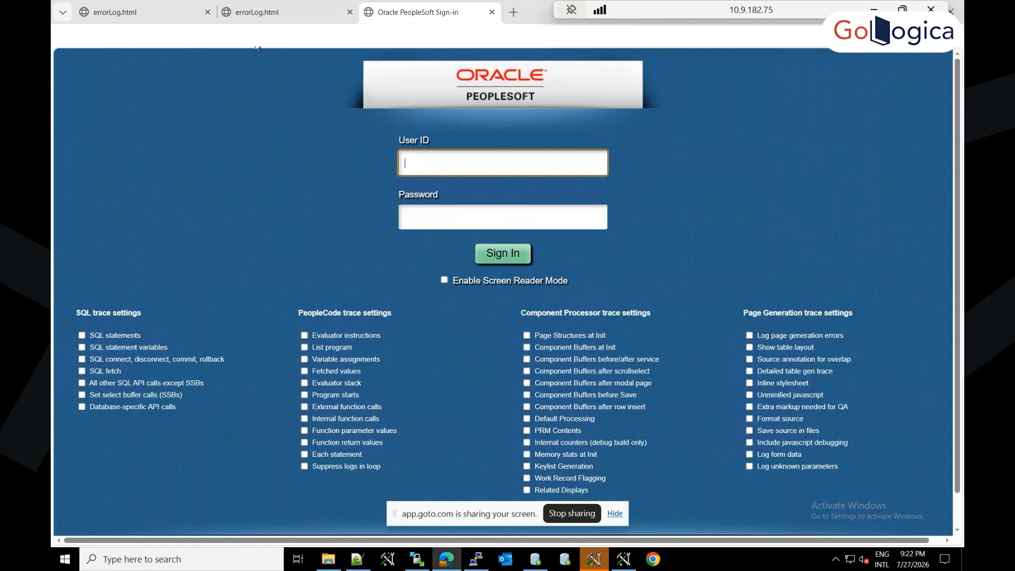
pyautogui.click(370, 36)
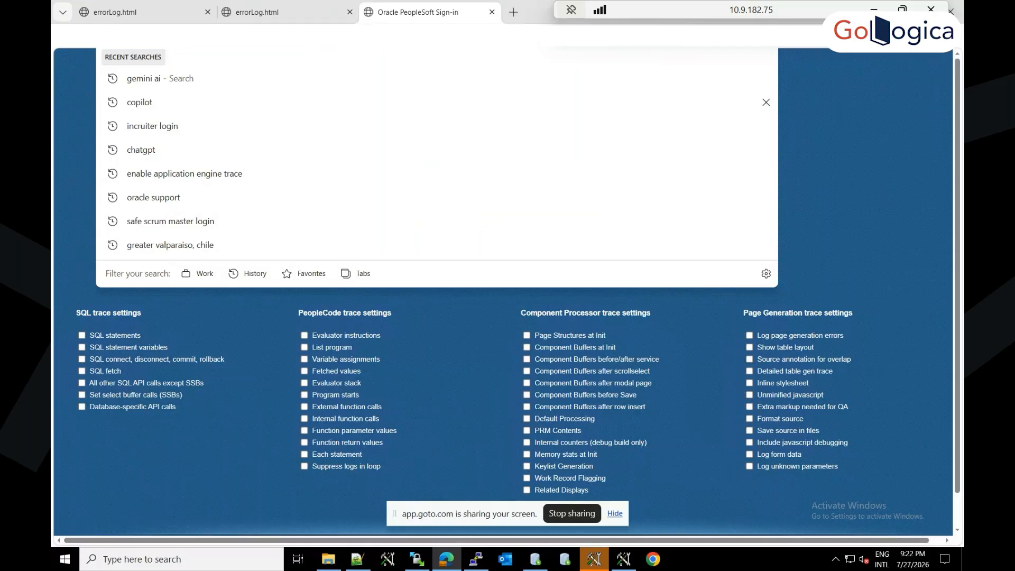
pyautogui.click(75, 110)
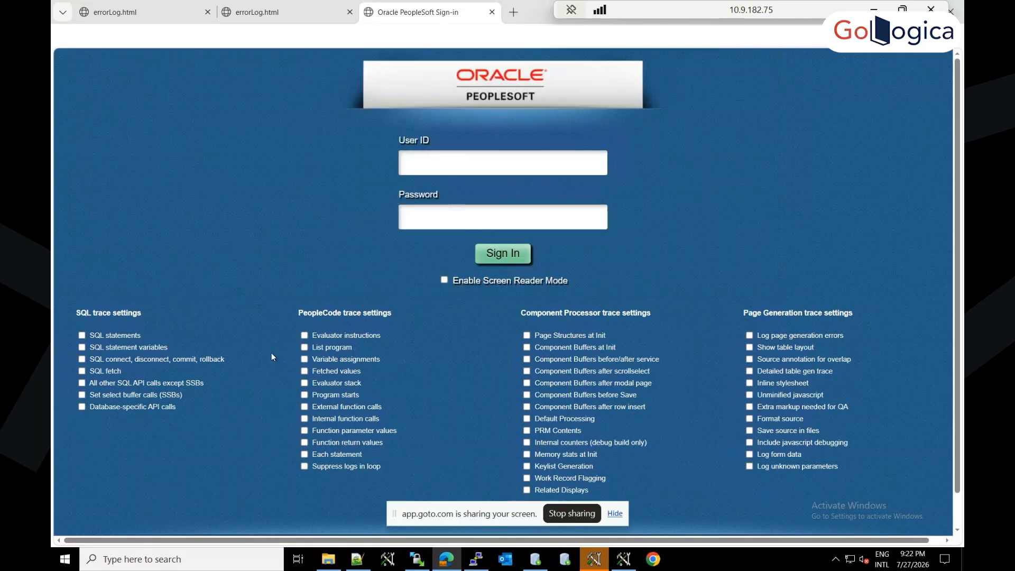
# Step: Enable the SQL trace settings for SQL statements, statement variables, connect/disconnect/commit/rollback, and SQL fetch
pyautogui.click(82, 348)
pyautogui.click(83, 360)
pyautogui.click(310, 37)
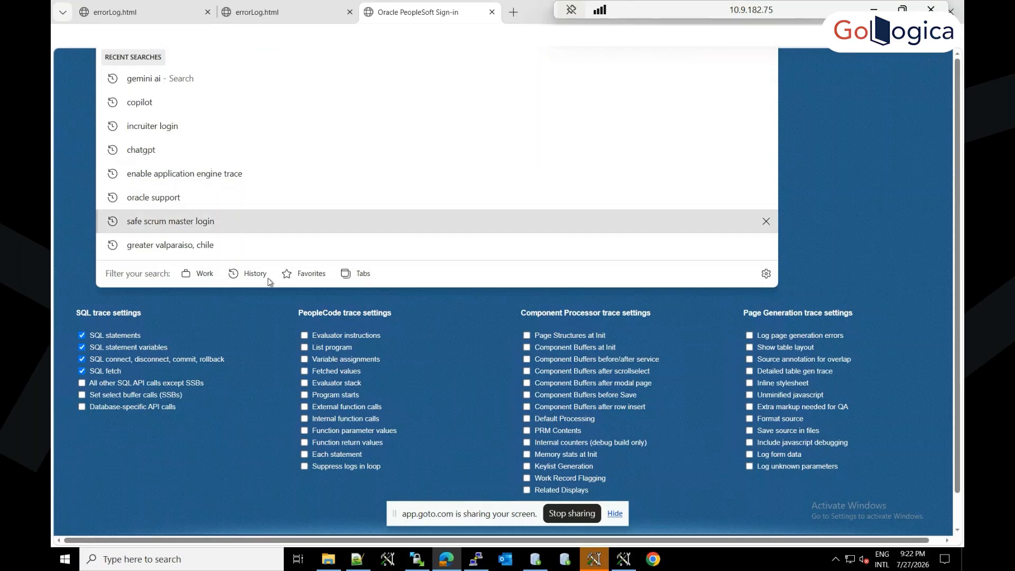
pyautogui.click(233, 319)
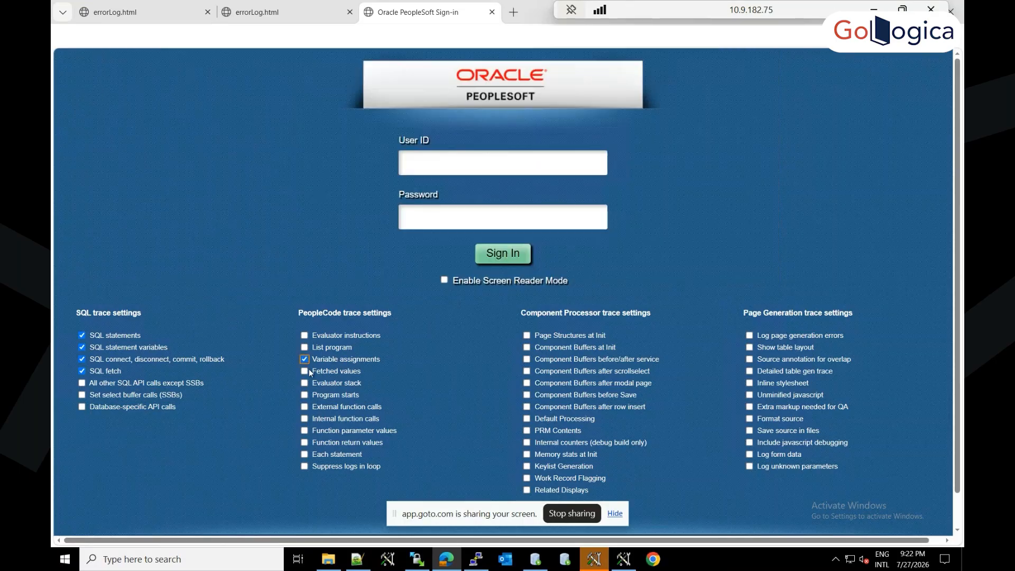
# Step: Enable the PeopleCode trace settings Fetched values, Each statement and Program starts
pyautogui.click(305, 373)
pyautogui.click(305, 455)
pyautogui.click(304, 395)
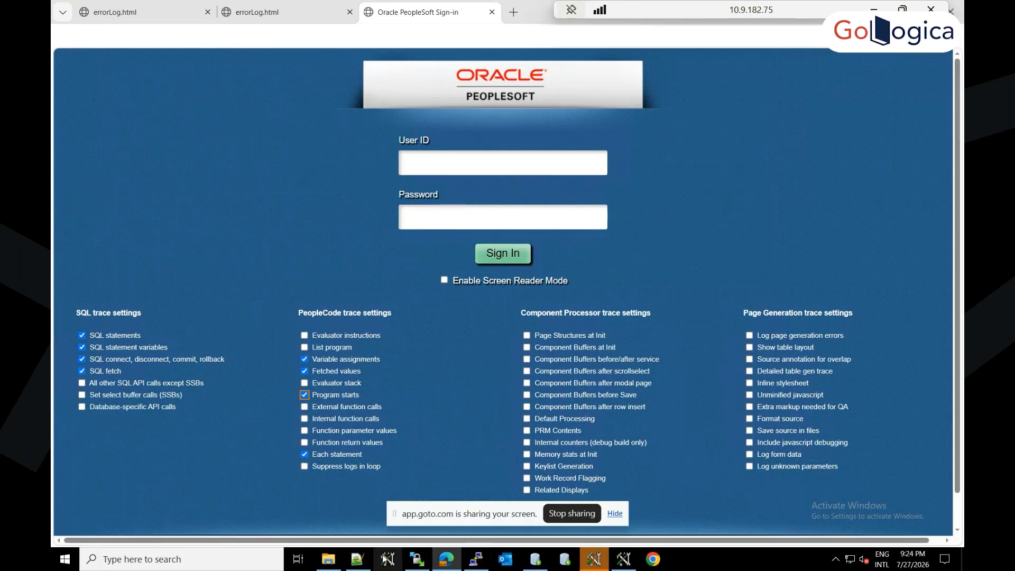
# Step: Revisit the APPDOM LOGS folder in WinSCP and view the VP1_PSAPPSRV.tracesql file in Notepad++
pyautogui.moveTo(336, 562)
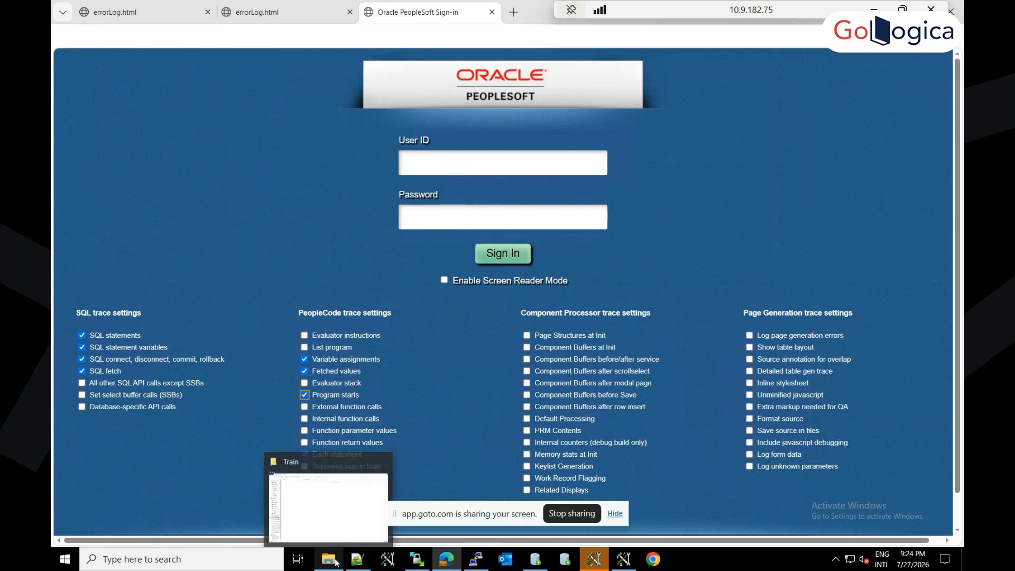
pyautogui.moveTo(420, 559)
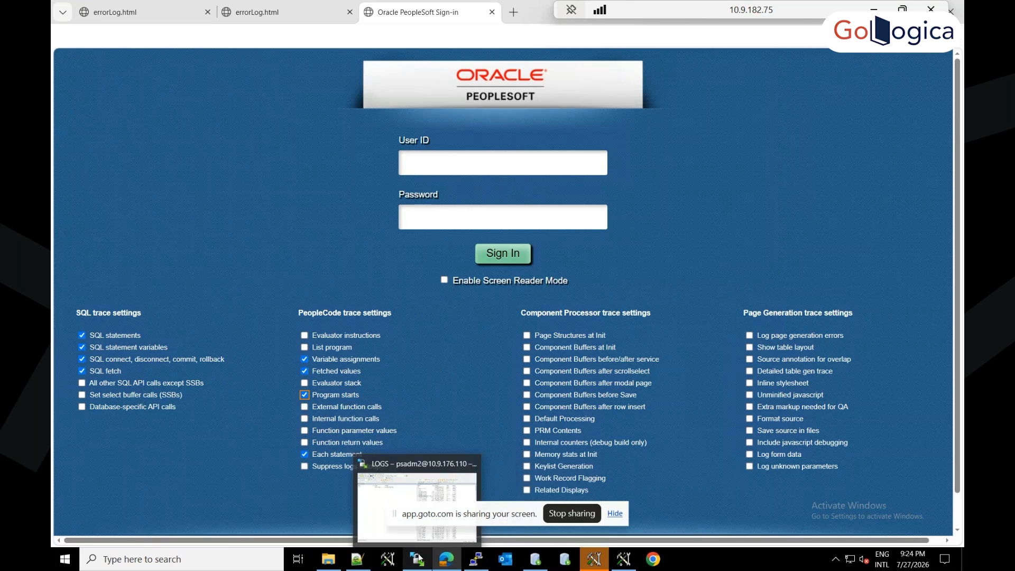
pyautogui.click(385, 510)
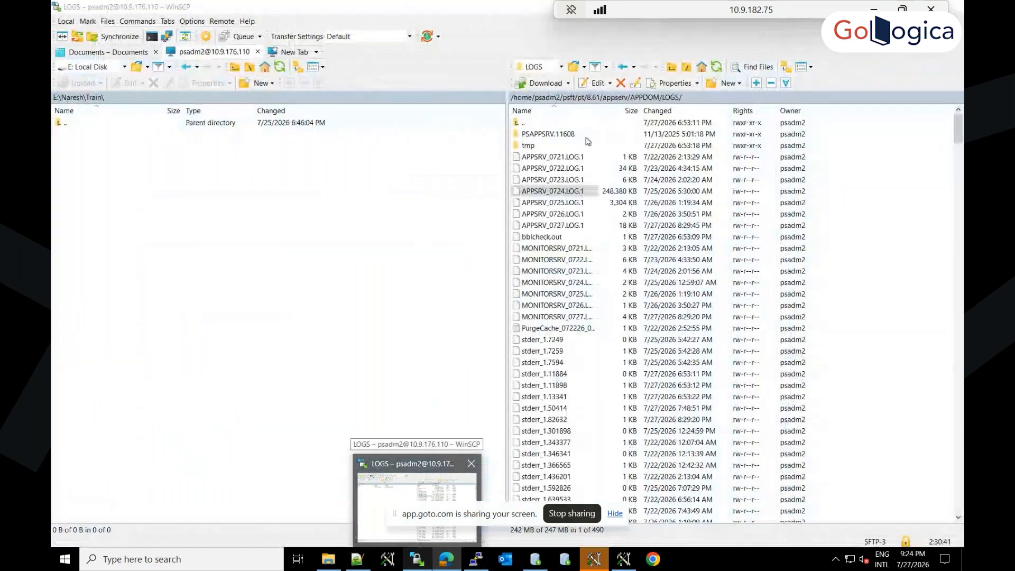
pyautogui.hotkey('alt', 'Tab')
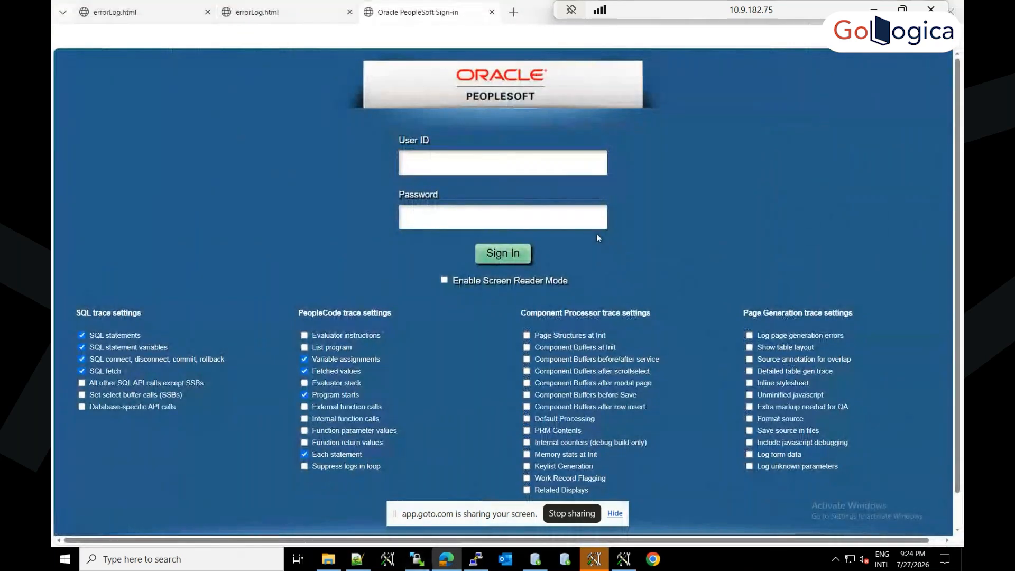
pyautogui.hotkey('alt', 'Tab')
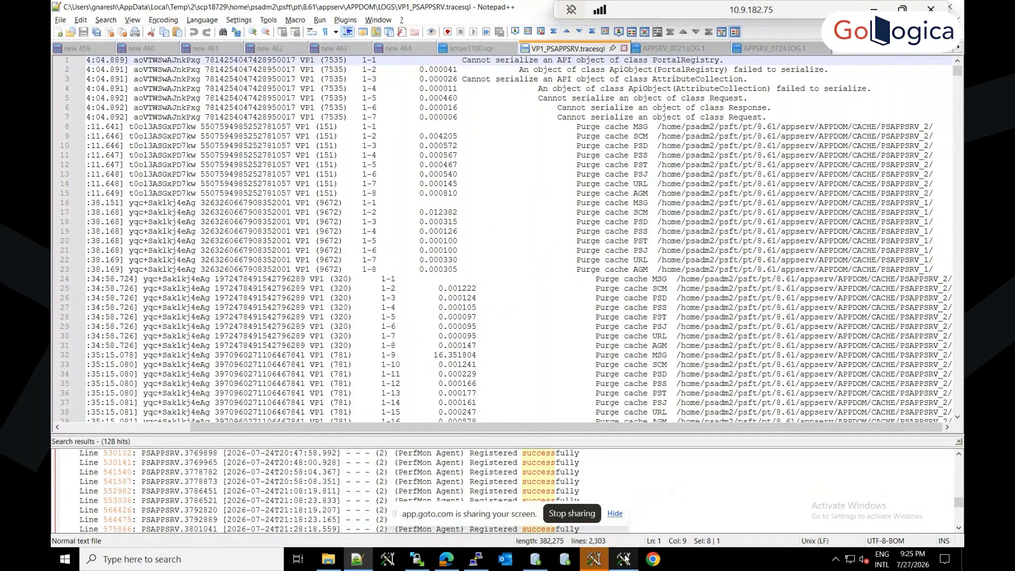
pyautogui.moveTo(625, 559)
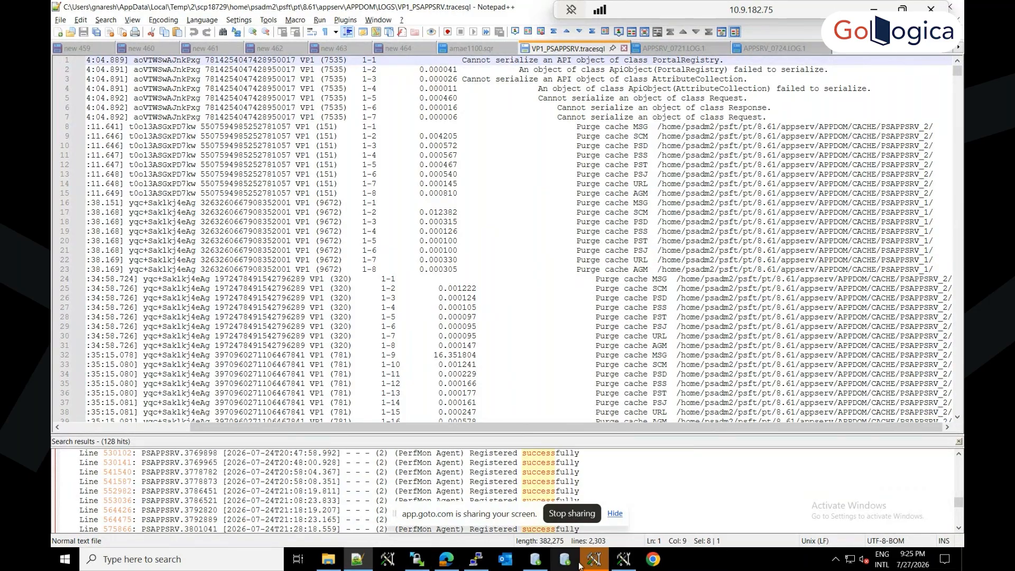
# Step: Switch to Application Designer, start a new definition and choose File Layout as its type
pyautogui.moveTo(594, 561)
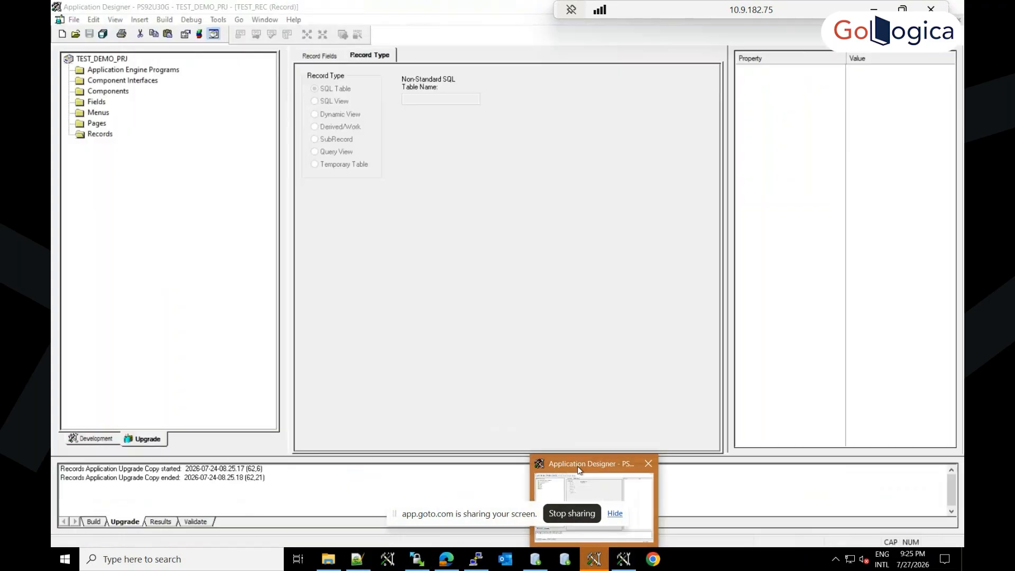
pyautogui.click(581, 471)
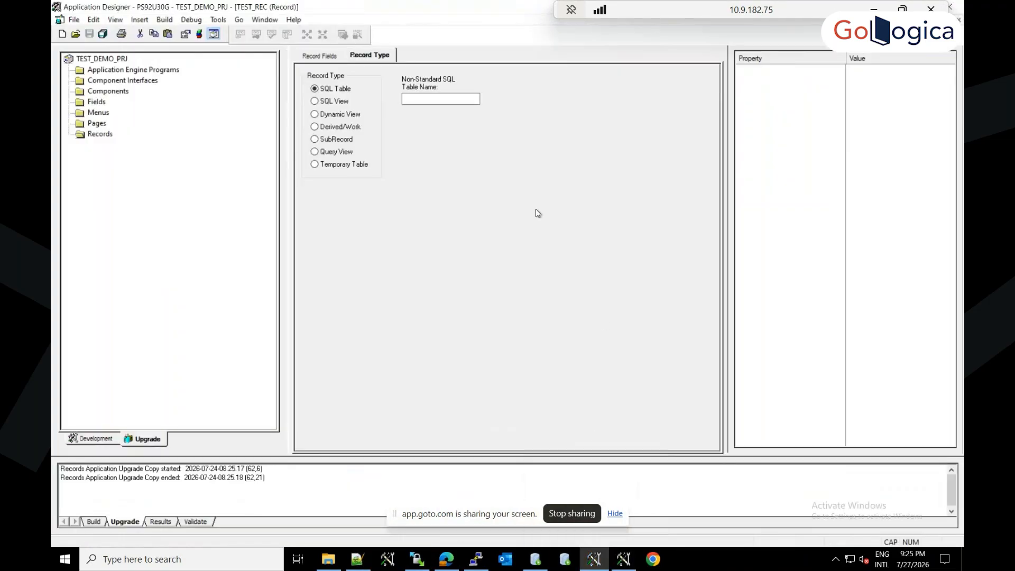
pyautogui.click(63, 35)
pyautogui.press('f')
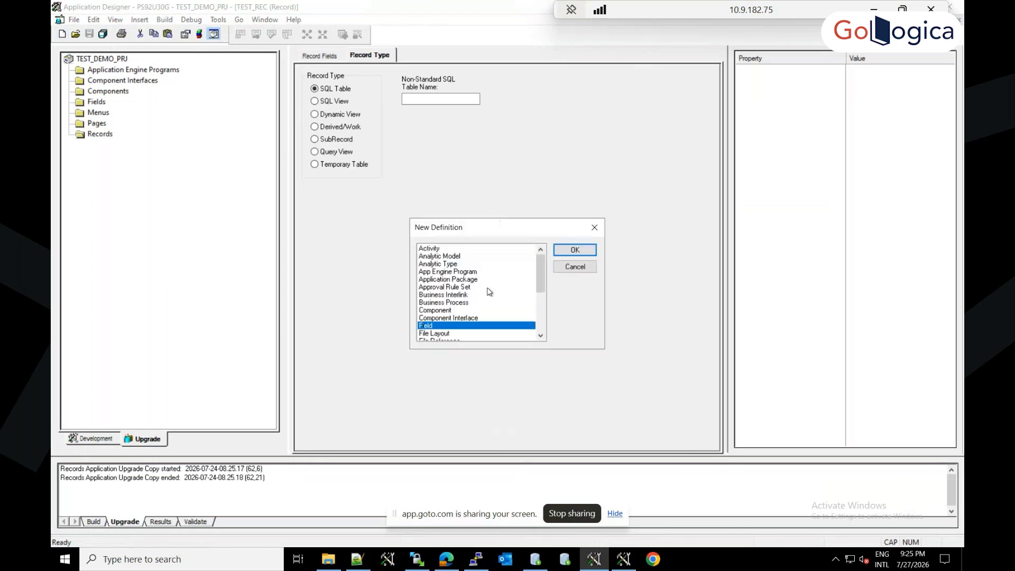
pyautogui.press('Down')
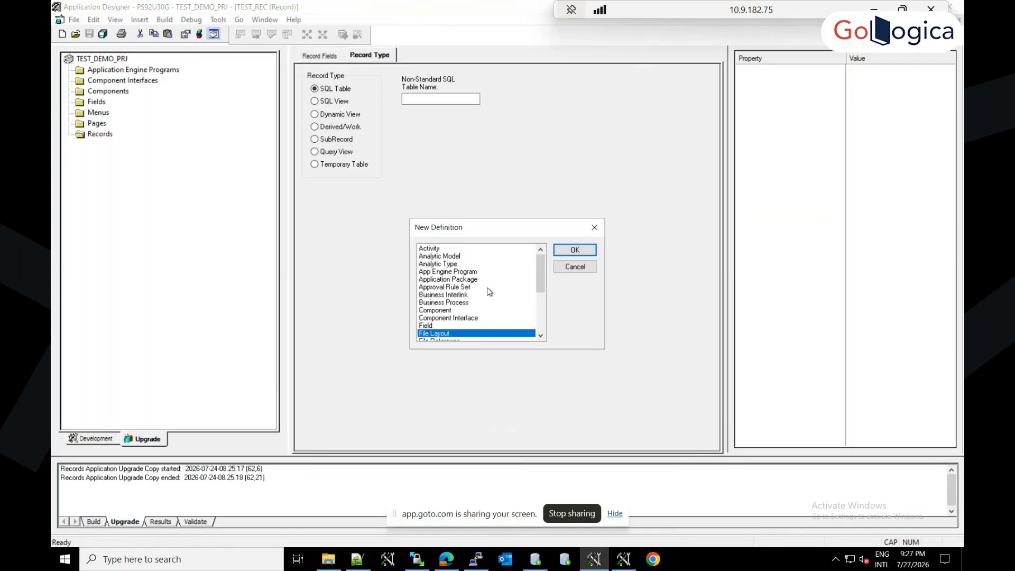
# Step: Switch to the File Layout presentation in PowerPoint and show the "File Layout: Overview" slide
pyautogui.hotkey('alt', 'Tab')
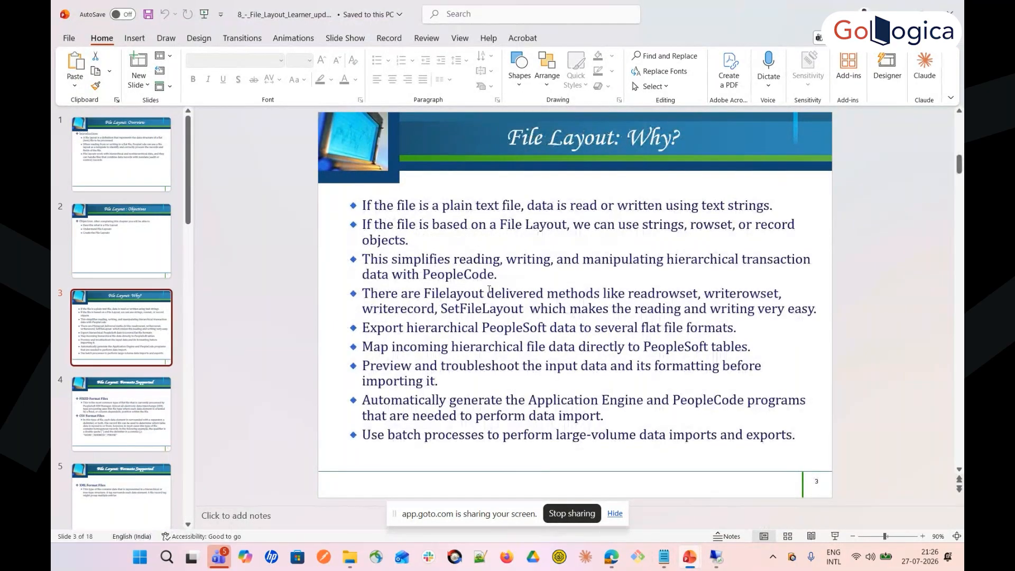
pyautogui.click(130, 178)
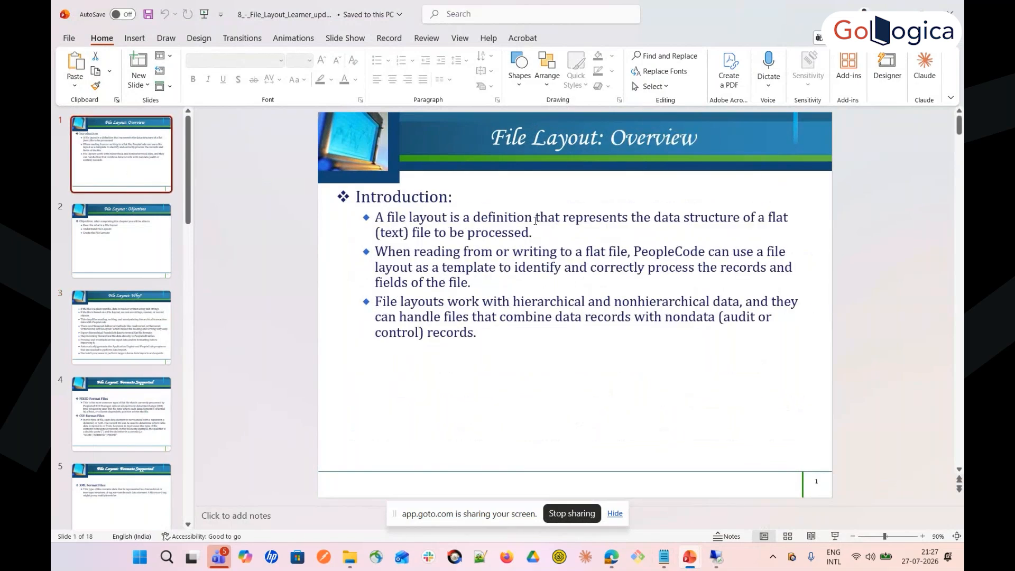